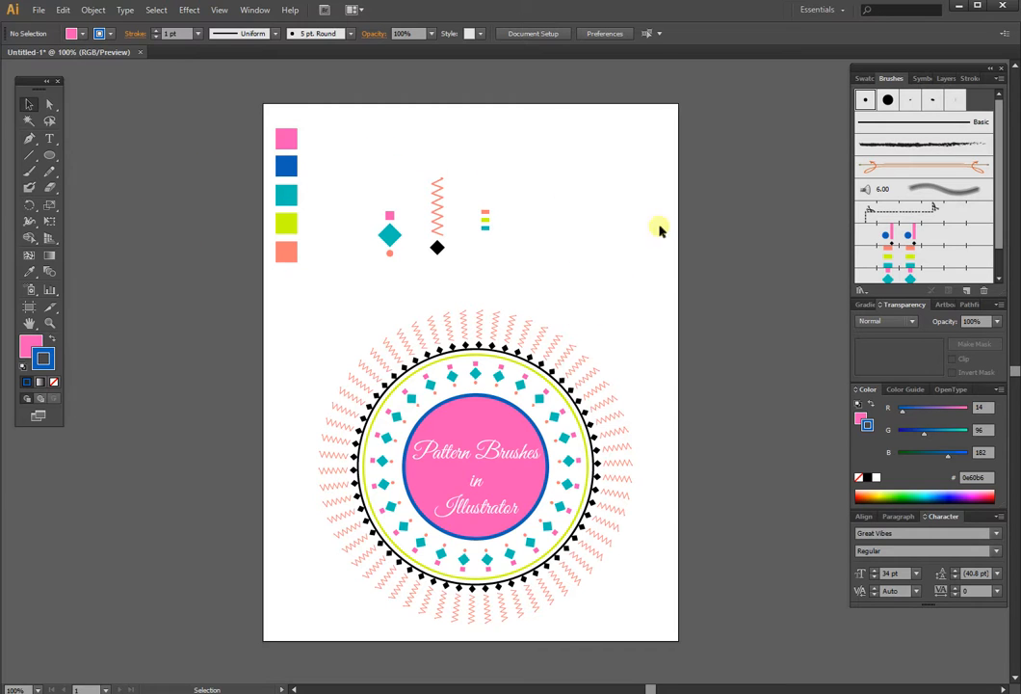
key(space)
drag(626, 311, 613, 283)
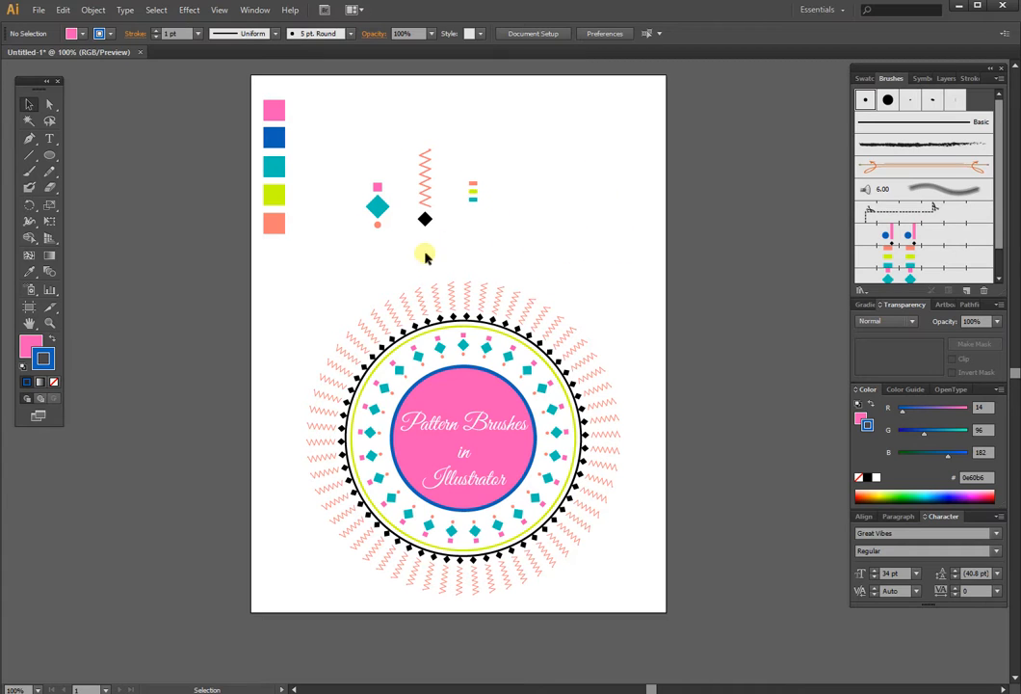
drag(324, 103, 257, 247)
click(304, 99)
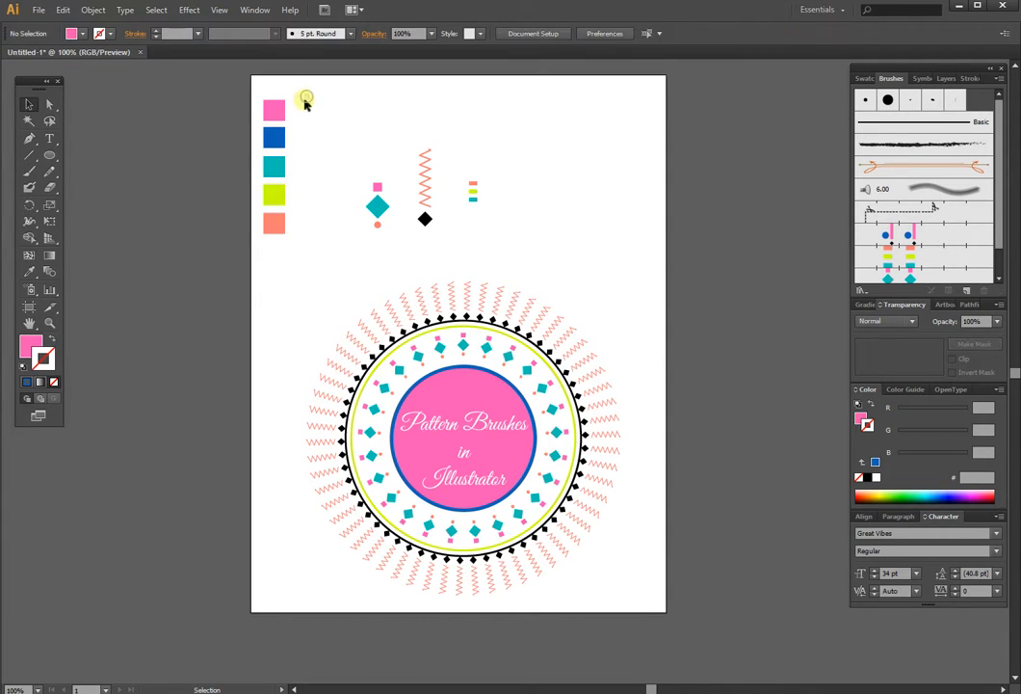
drag(299, 95, 266, 248)
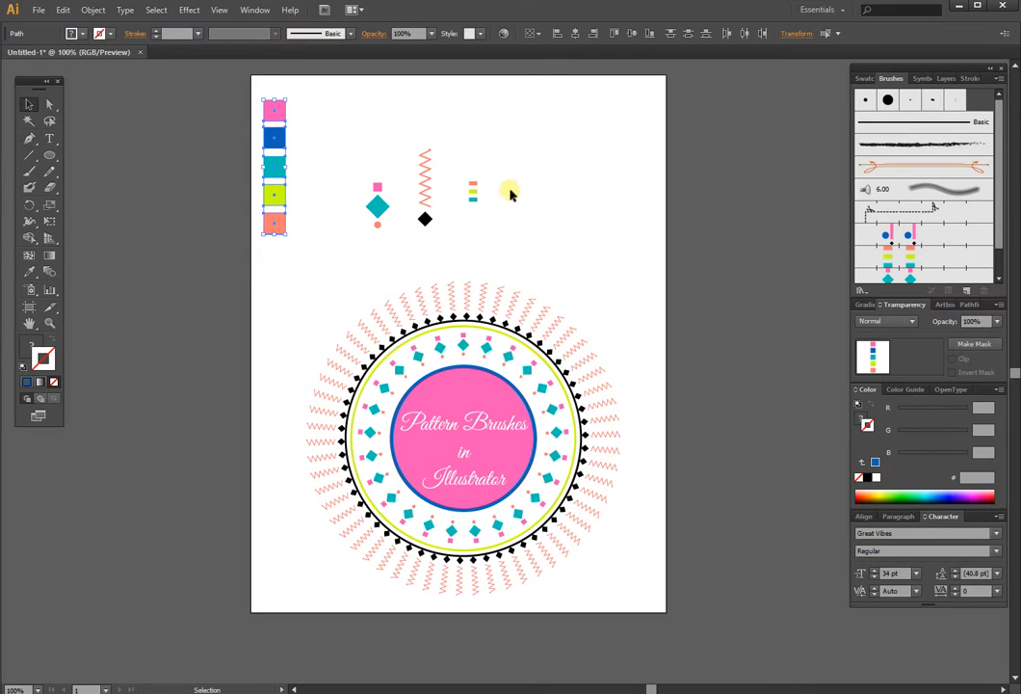
click(574, 249)
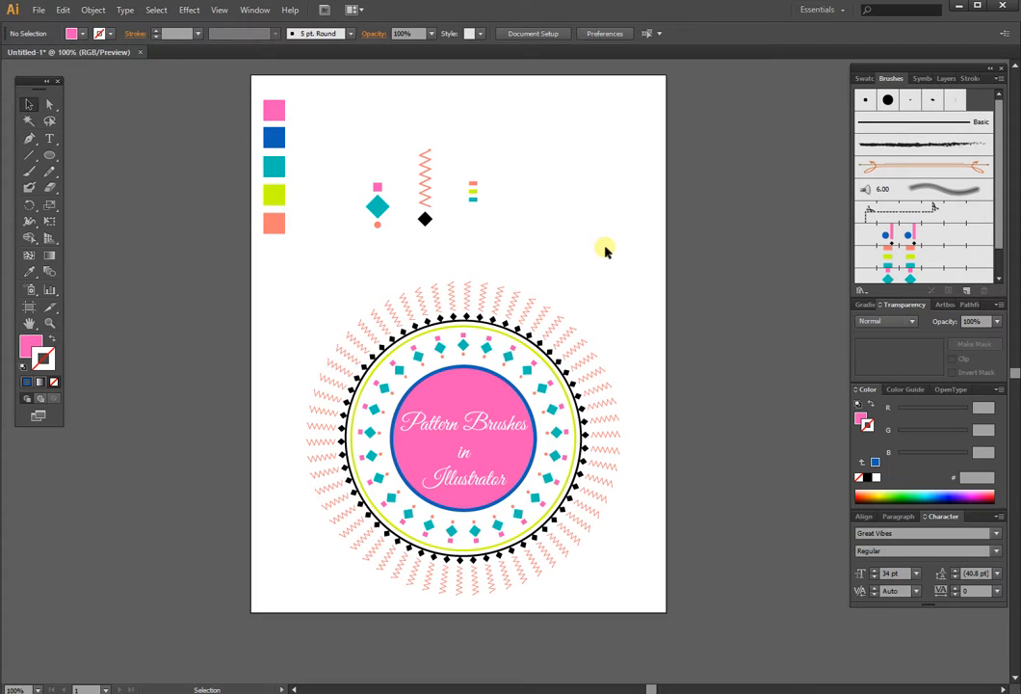
drag(326, 96, 267, 237)
click(386, 264)
Move the three sample motifs together off the artboard, onto the pasteboard beside the colour squares
drag(365, 136, 543, 226)
drag(471, 206, 212, 269)
drag(337, 258, 429, 250)
Draw a narrow upright pink rectangle, about 0.15 in wide and 1.29 in high, in the artboard's upper area
click(49, 155)
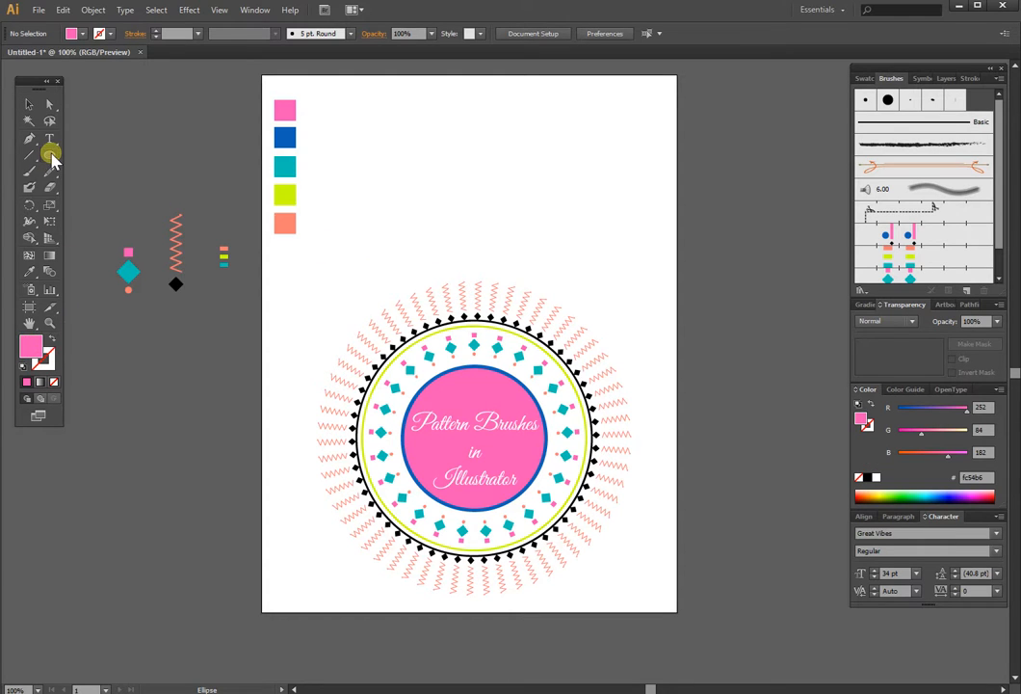
click(53, 155)
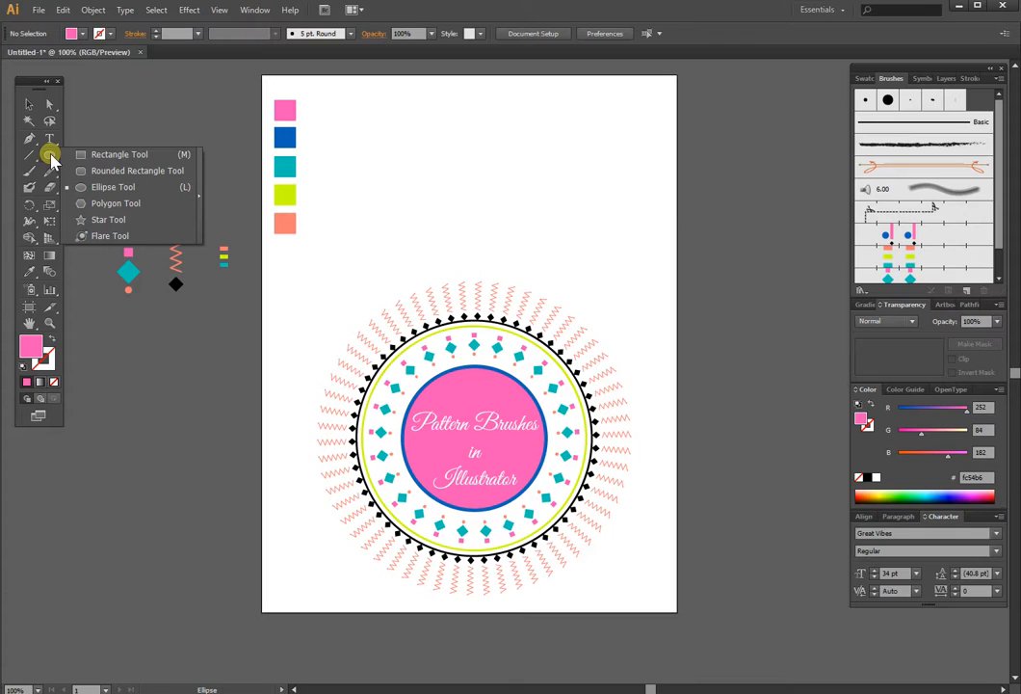
click(49, 158)
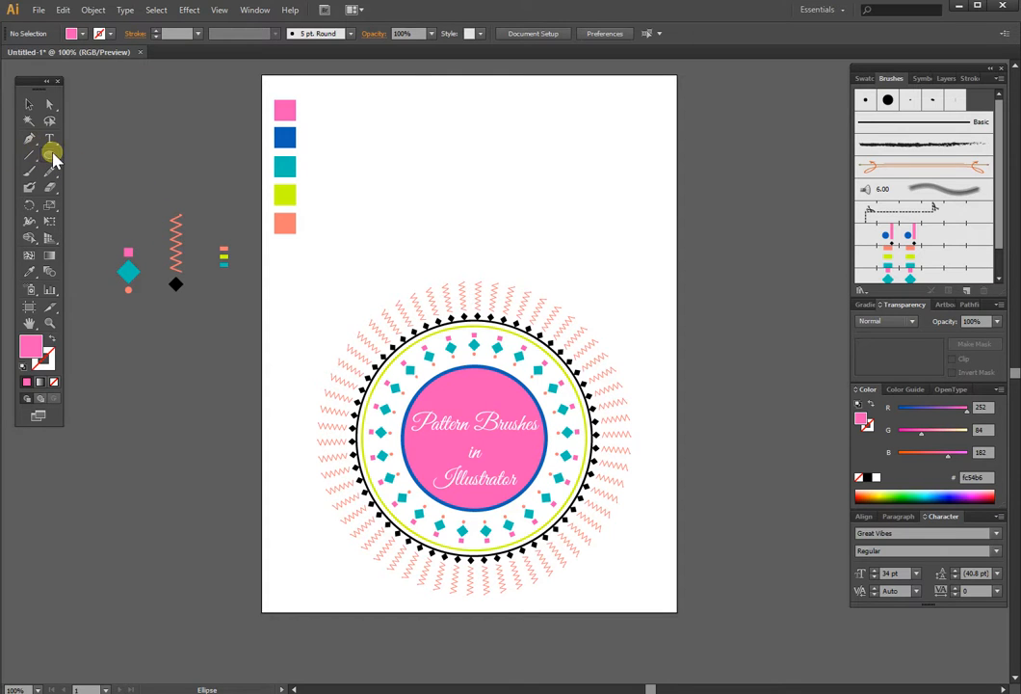
click(50, 157)
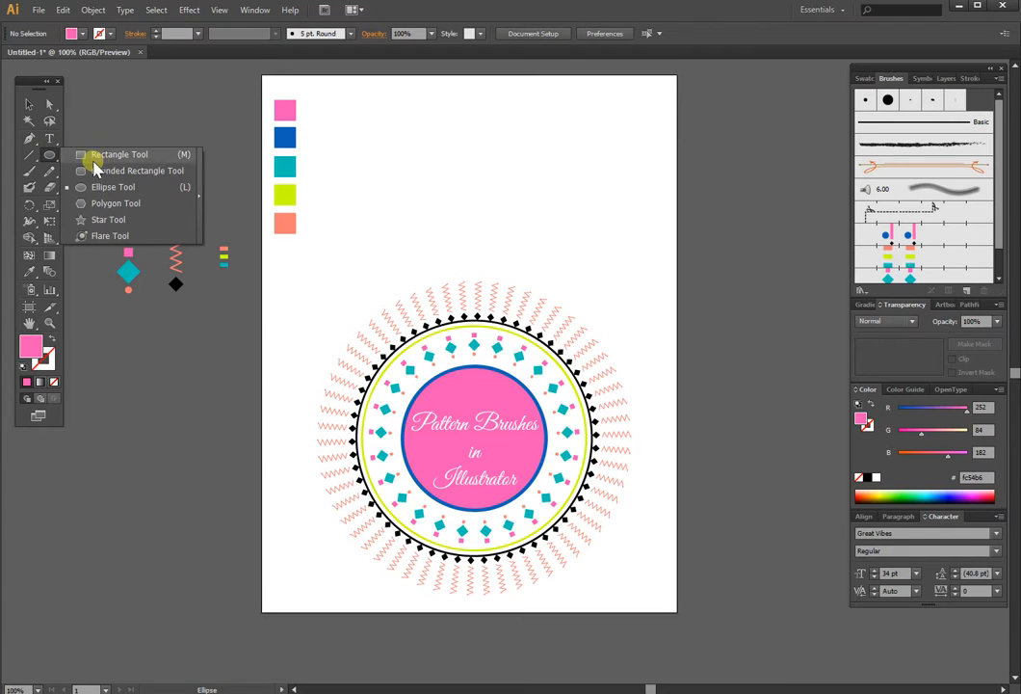
click(114, 154)
drag(388, 136, 398, 200)
click(26, 104)
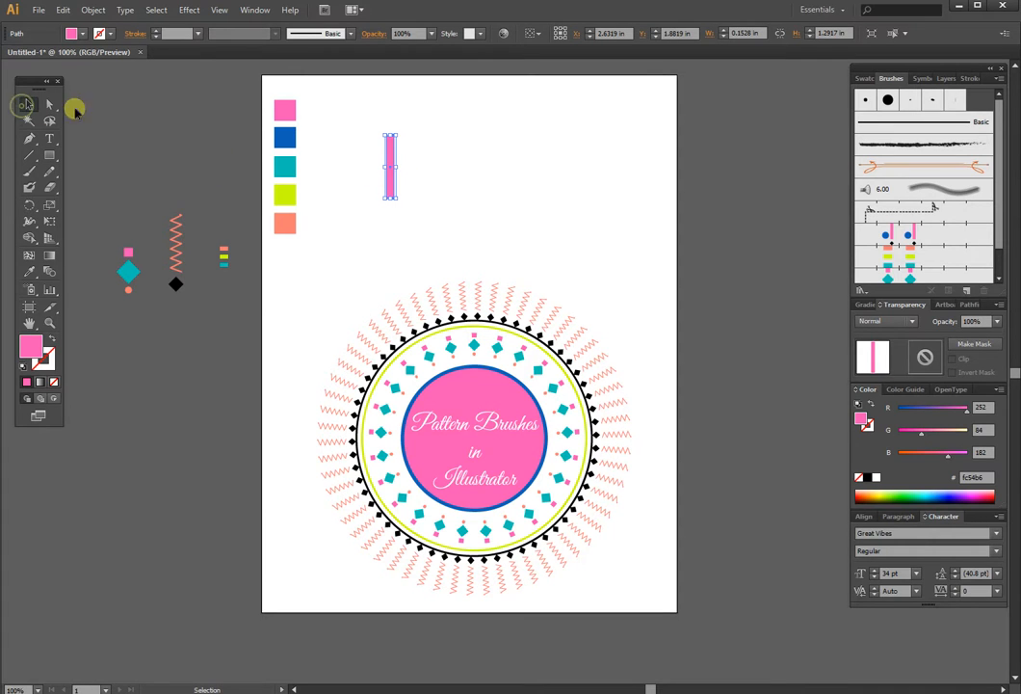
Apply a zig-zag Scribble effect to the pink rectangle with path overlap -0.18 in, variation 0.15 in and stroke width 0.07 in
click(189, 9)
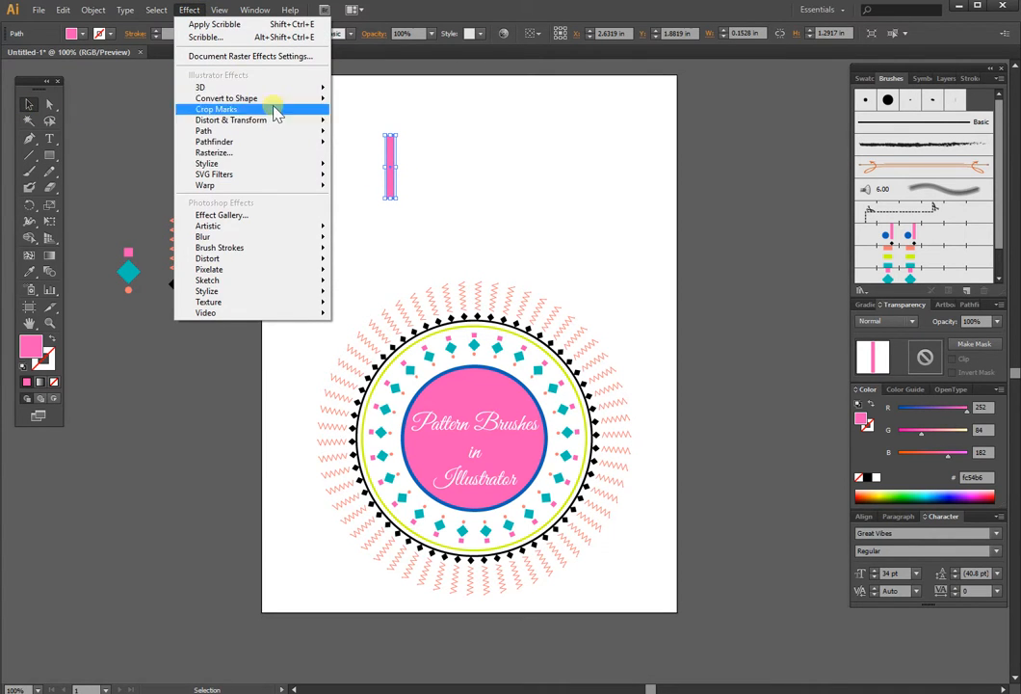
mouse_move(302, 165)
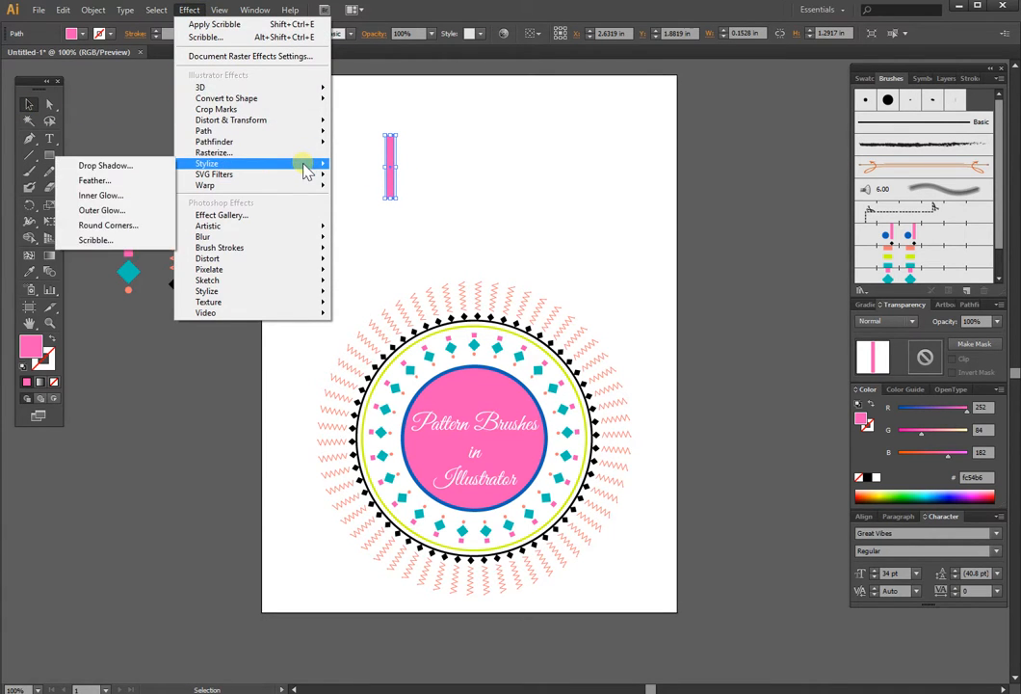
click(87, 248)
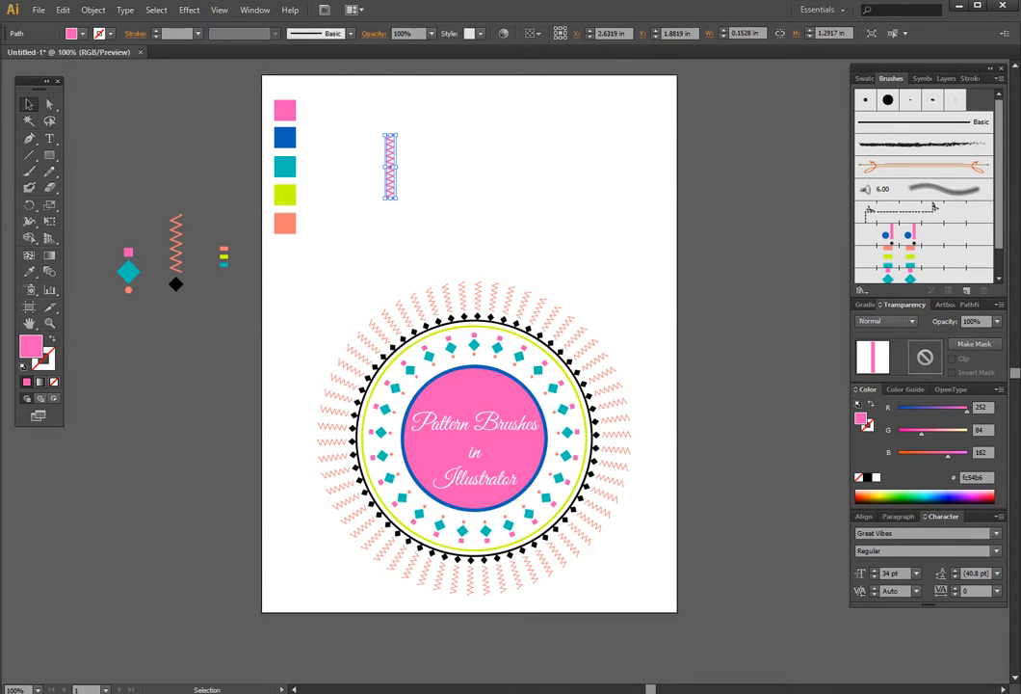
drag(440, 67, 631, 125)
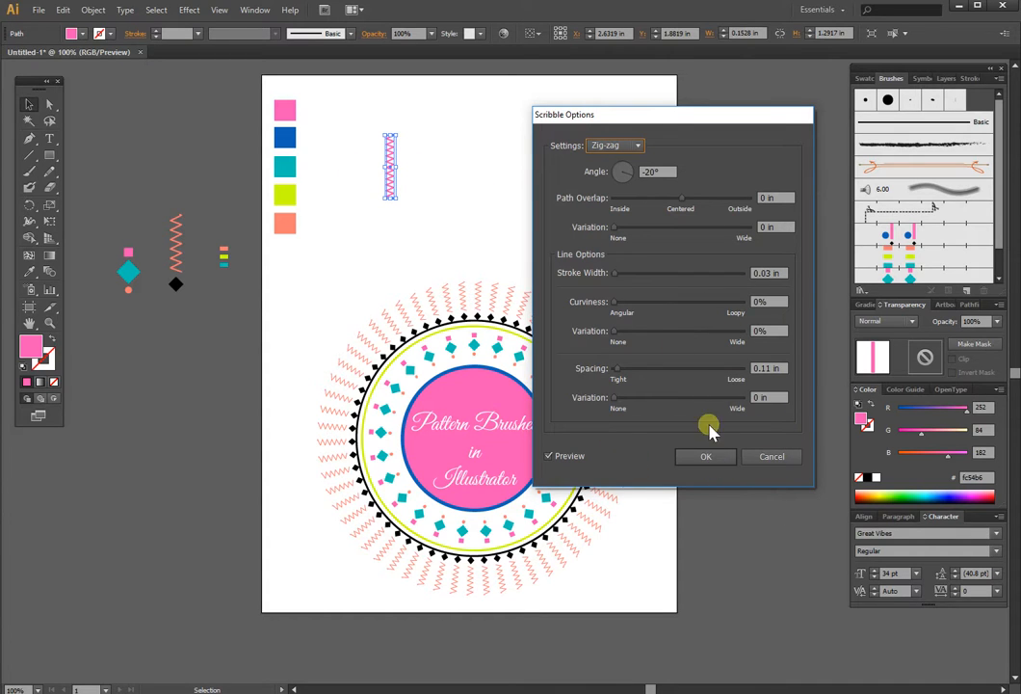
mouse_move(718, 197)
mouse_down()
mouse_move(674, 207)
mouse_move(696, 205)
mouse_up()
mouse_move(617, 227)
mouse_down()
mouse_move(663, 235)
mouse_move(617, 231)
mouse_up()
drag(615, 272, 620, 280)
drag(686, 199, 679, 206)
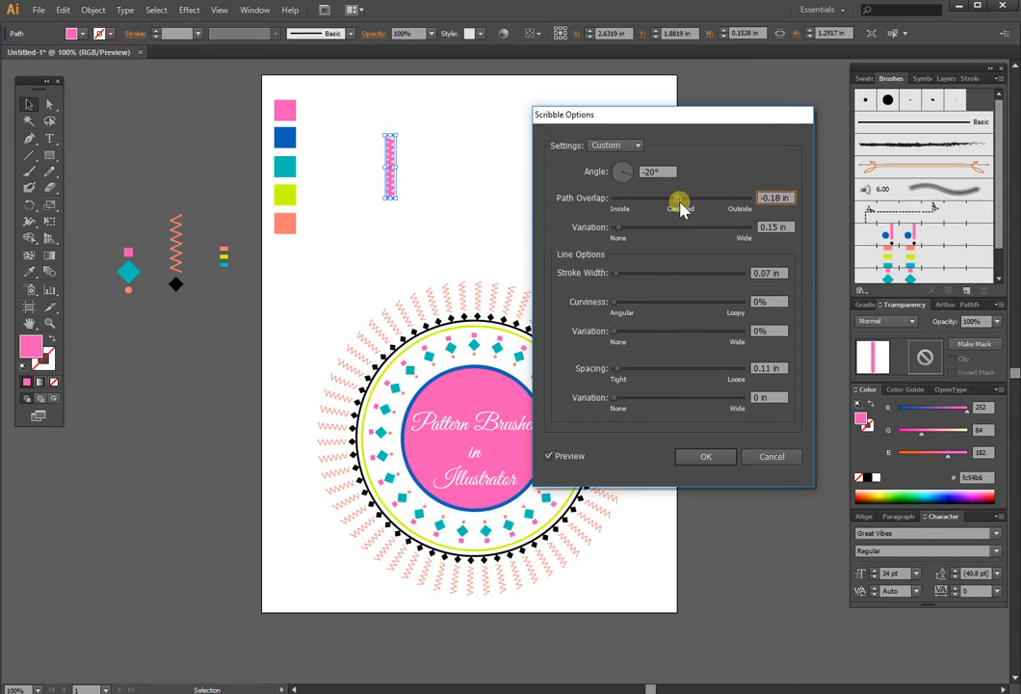
click(700, 457)
click(461, 190)
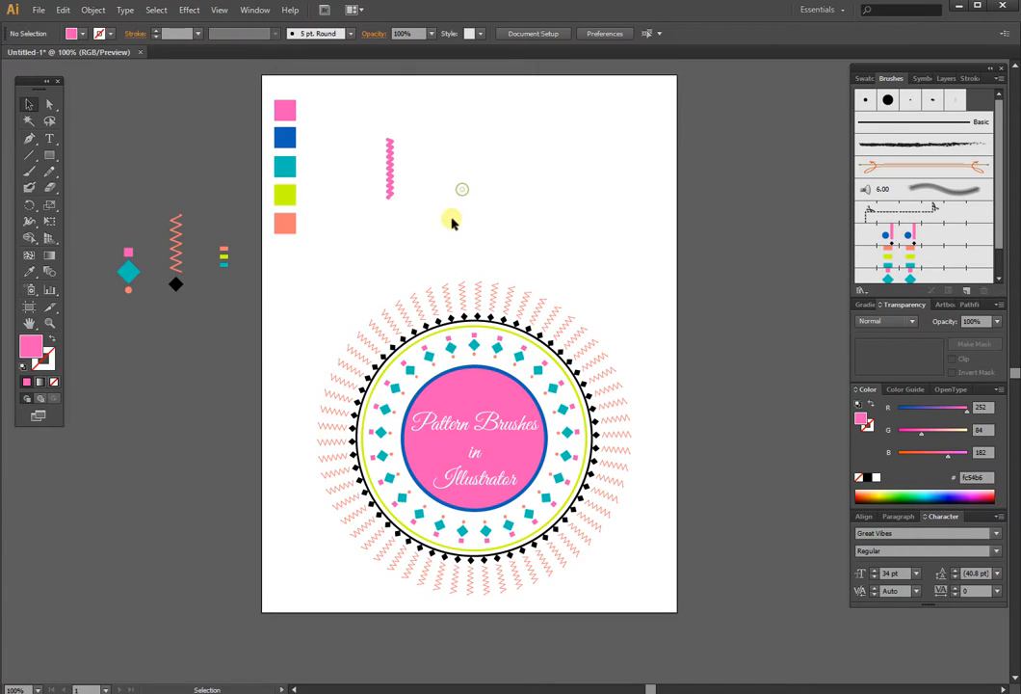
Expand the appearance of the scribbled pink bar
click(391, 186)
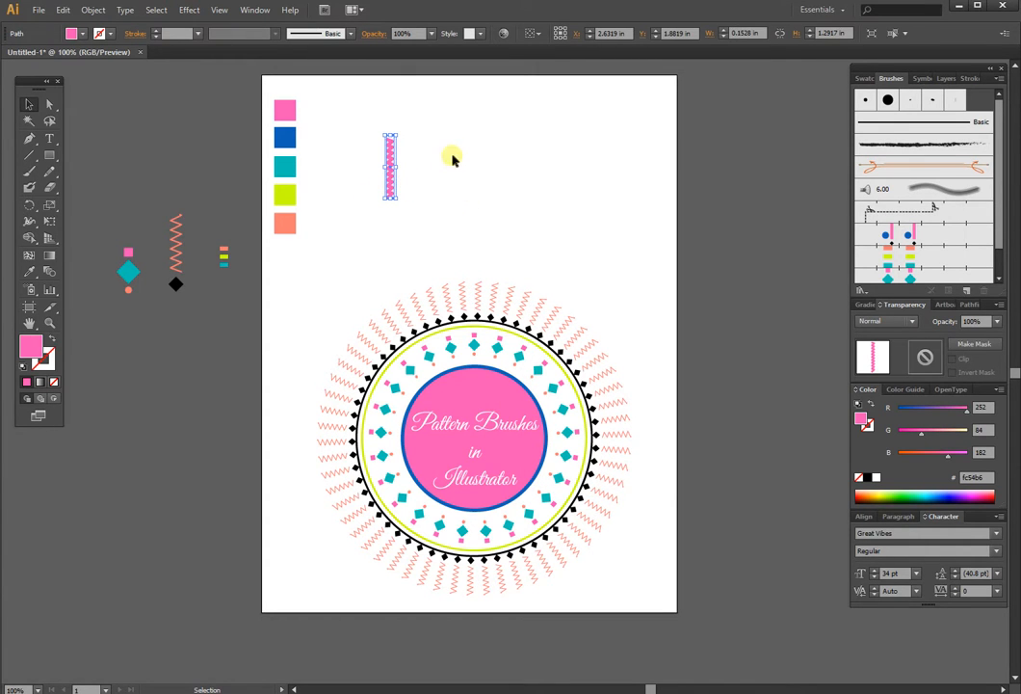
click(93, 9)
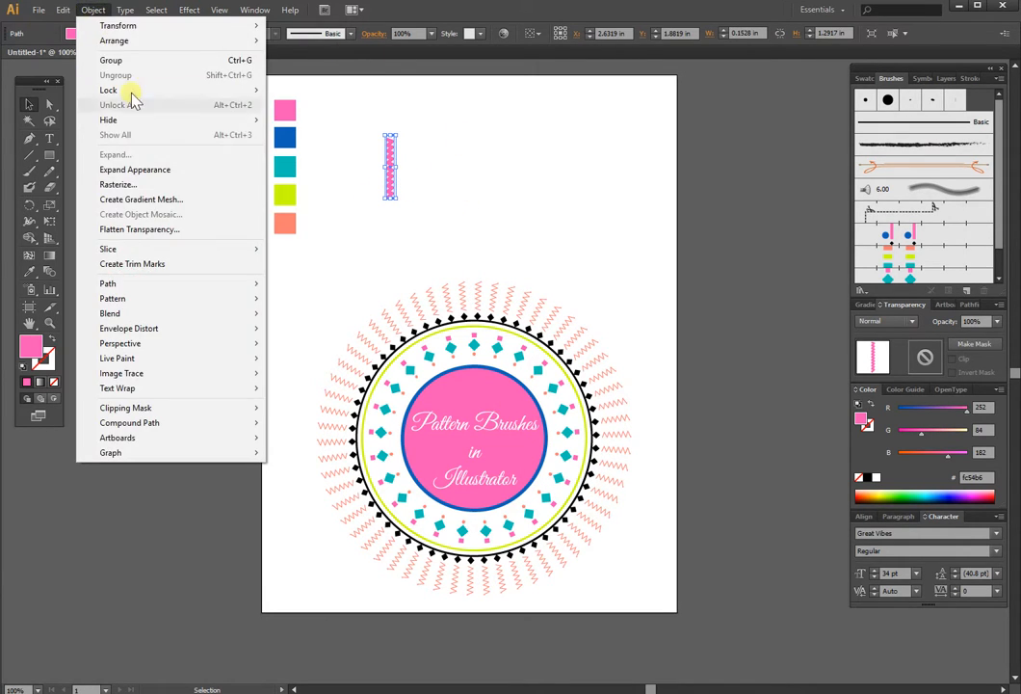
click(162, 171)
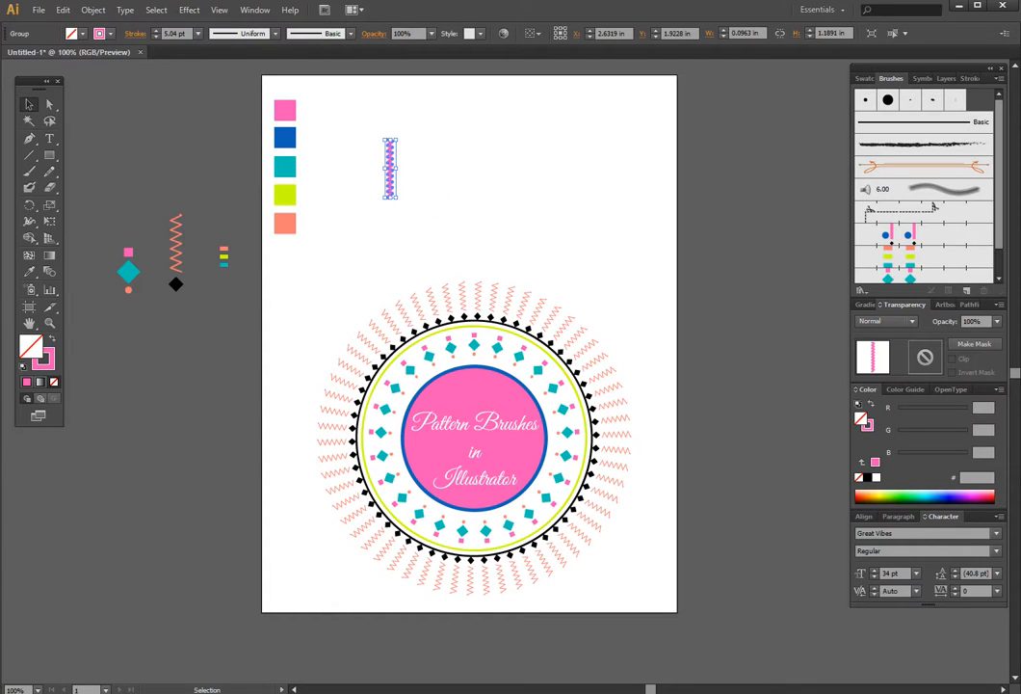
click(93, 10)
click(183, 155)
click(365, 163)
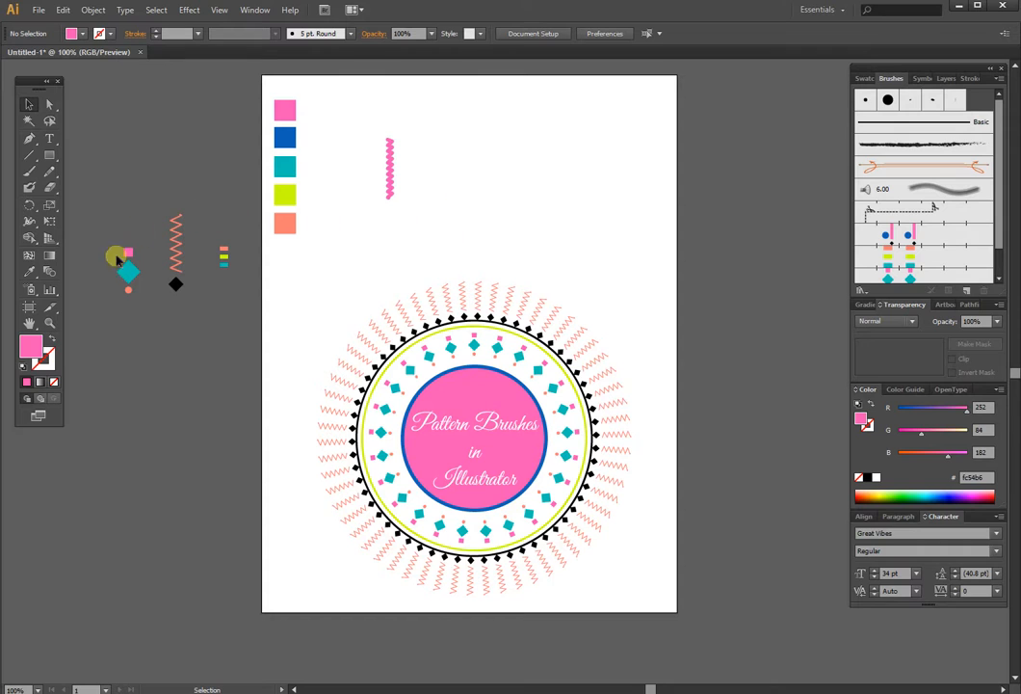
Move the teal diamond motif and the orange zigzag with its black diamond back onto the artboard, either side of the pink zigzag
click(129, 273)
drag(133, 271, 347, 215)
click(415, 221)
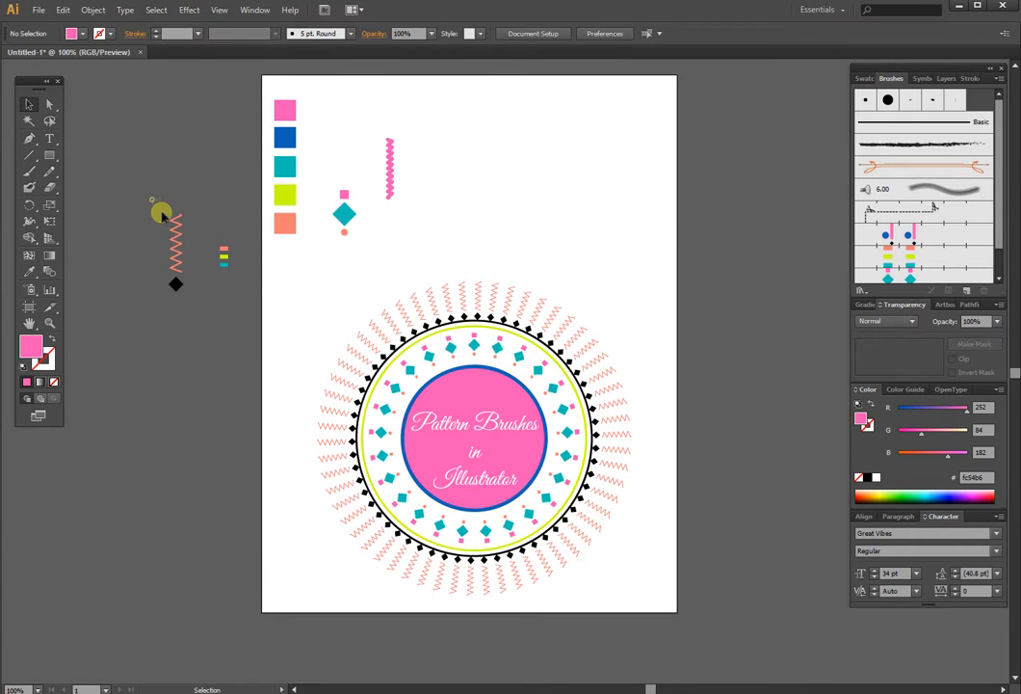
click(173, 283)
drag(170, 282, 467, 186)
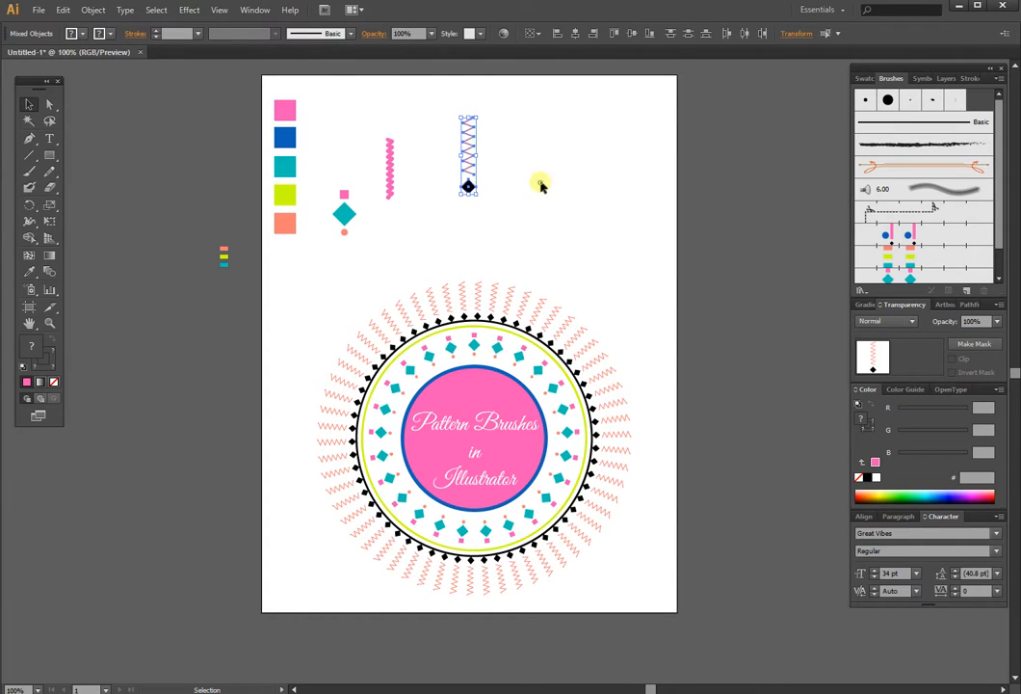
click(542, 188)
Shift the pink zigzag slightly up and toward the orange one, and place the three-stripe motif beyond the orange zigzag
click(391, 192)
drag(390, 199, 412, 188)
click(194, 255)
click(223, 256)
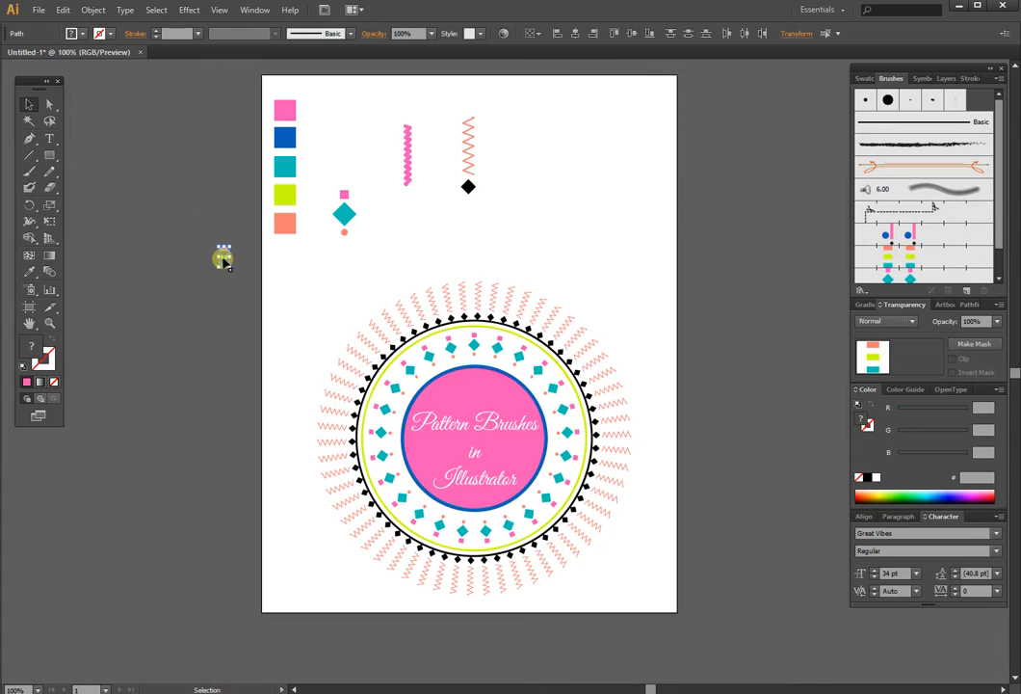
drag(531, 185, 540, 161)
click(588, 160)
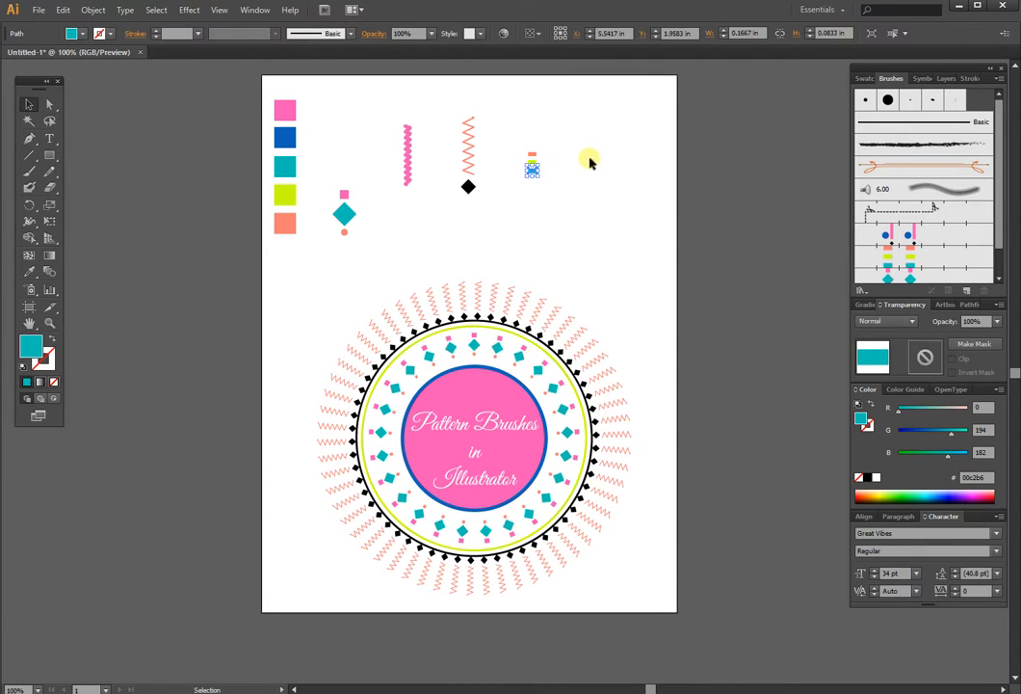
Draw a teal square, rotate it into a diamond about 0.45 in across, and place it directly below the three stripes
click(50, 154)
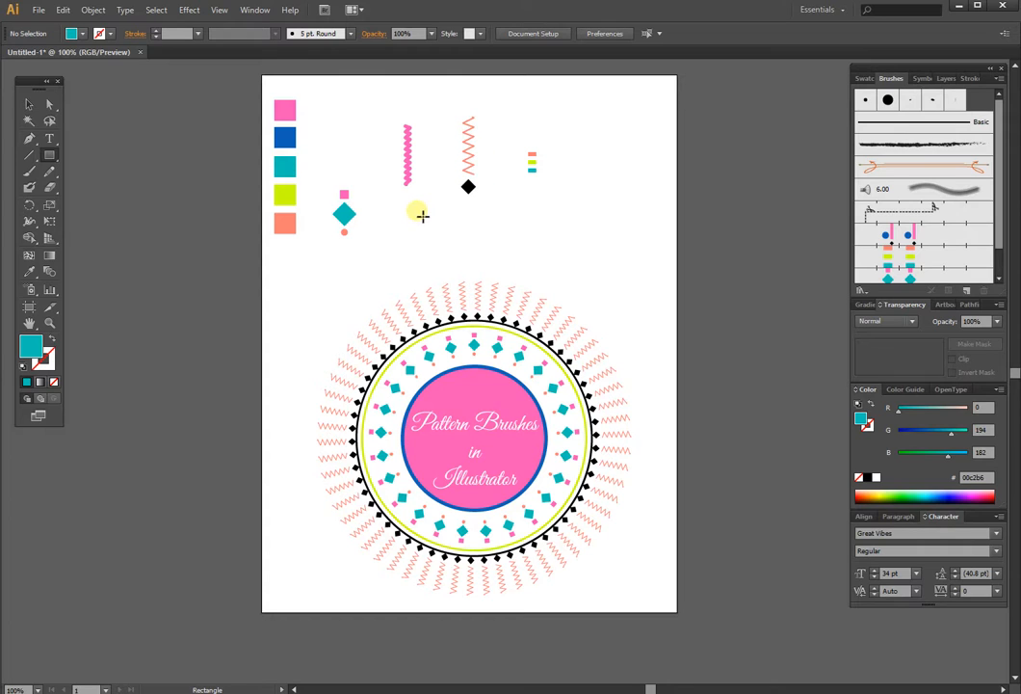
drag(437, 230, 449, 208)
key(v)
click(453, 239)
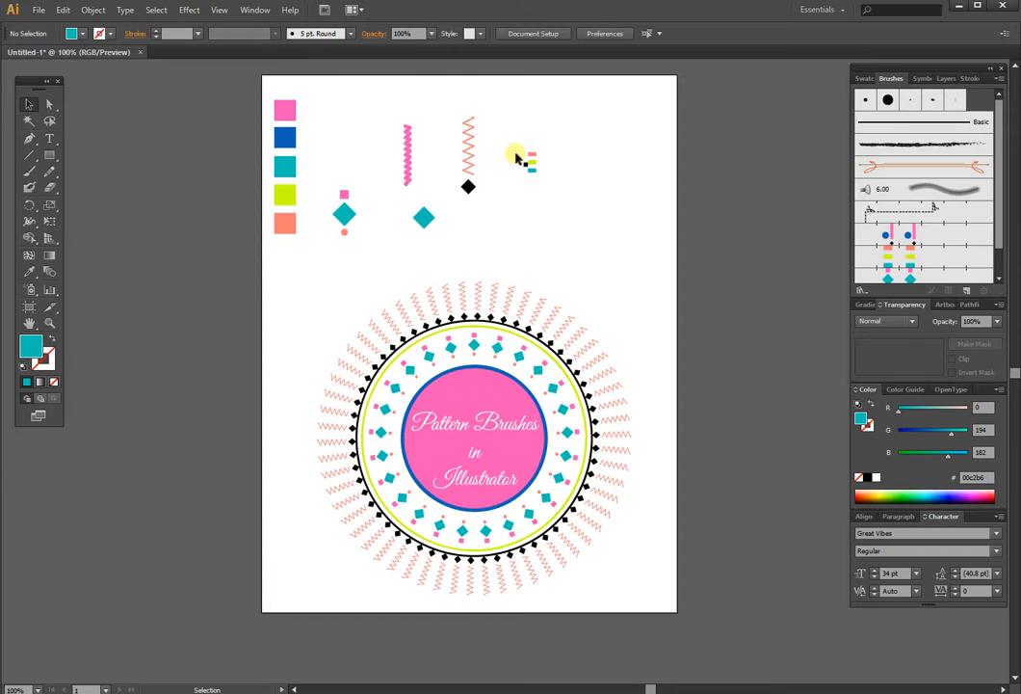
drag(423, 226, 530, 195)
Recolour the diamond below the stripes with the pink sampled from the palette square using the Eyedropper
key(i)
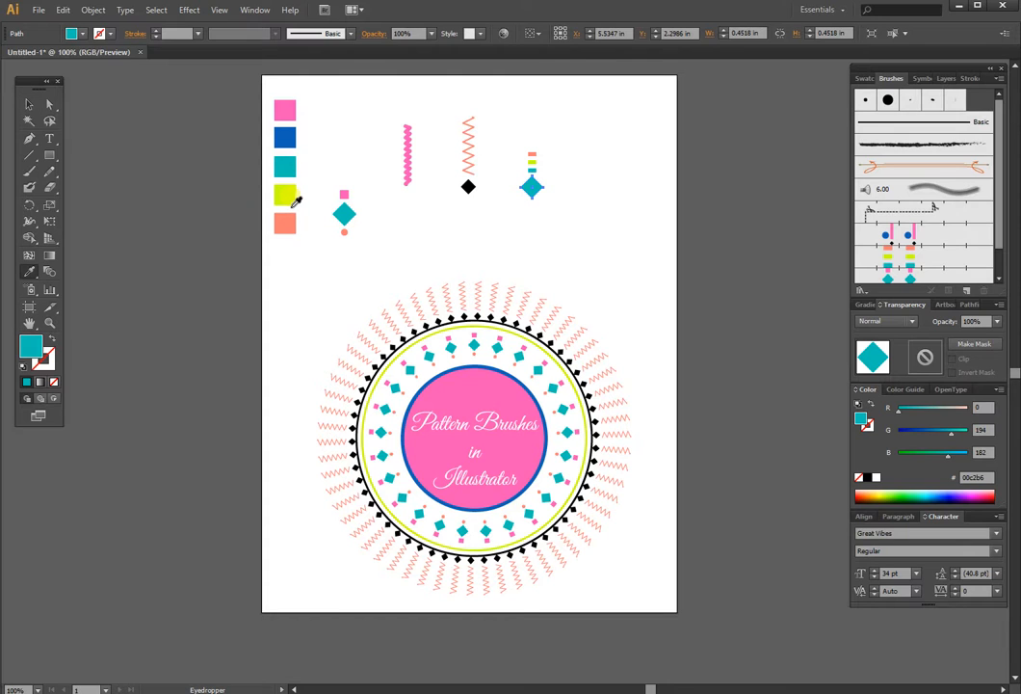
click(286, 113)
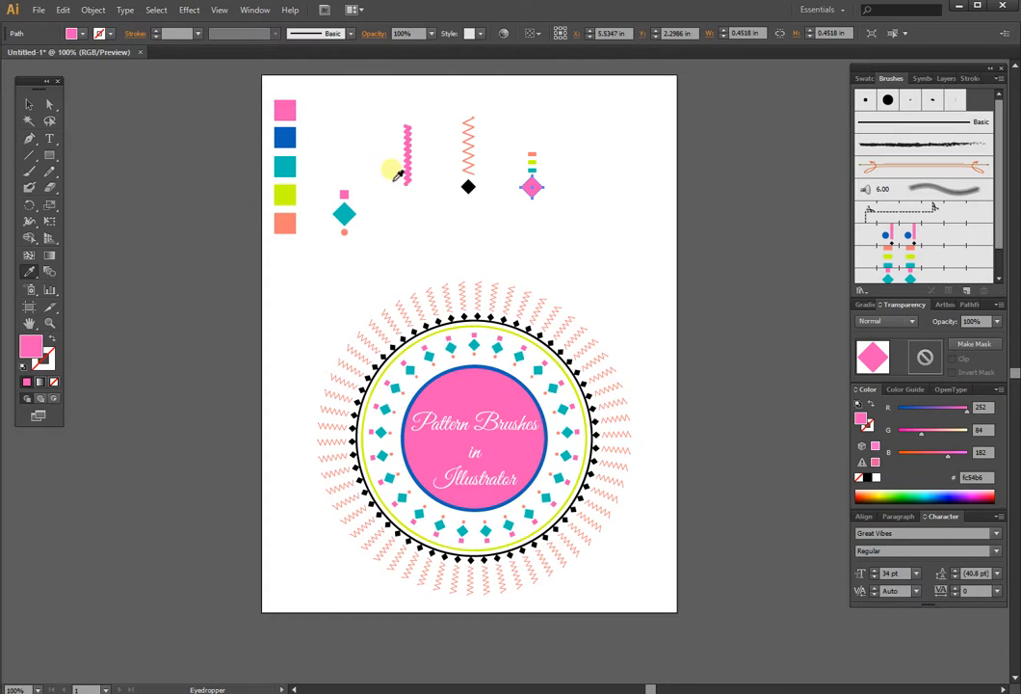
key(v)
click(606, 182)
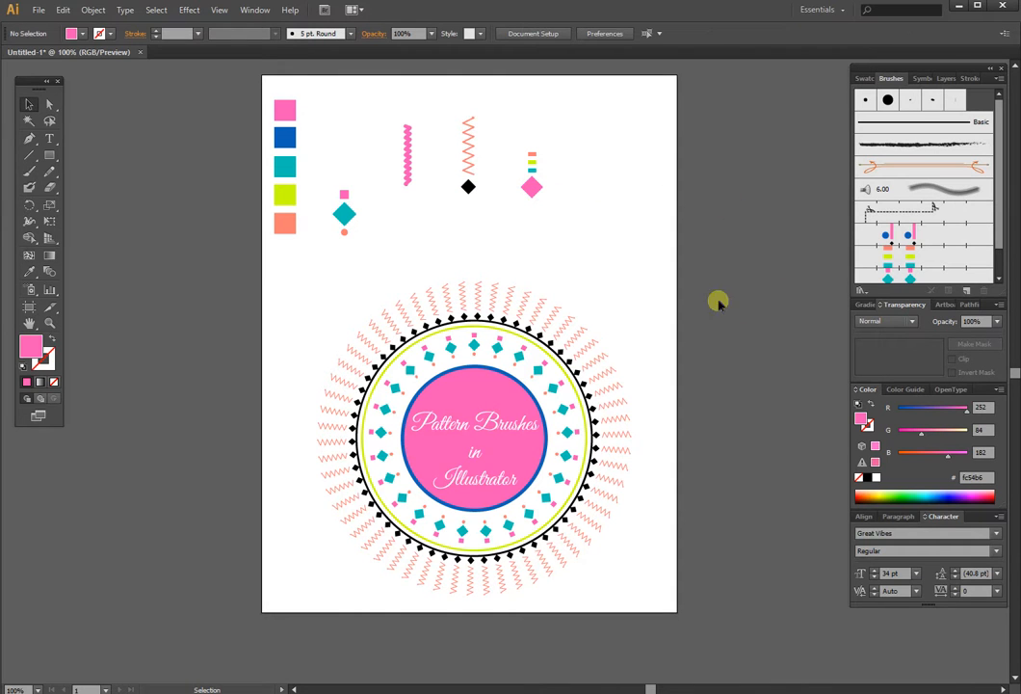
Delete the finished circular badge artwork, including its text, pink centre circle and all decorative rings
drag(395, 275, 520, 349)
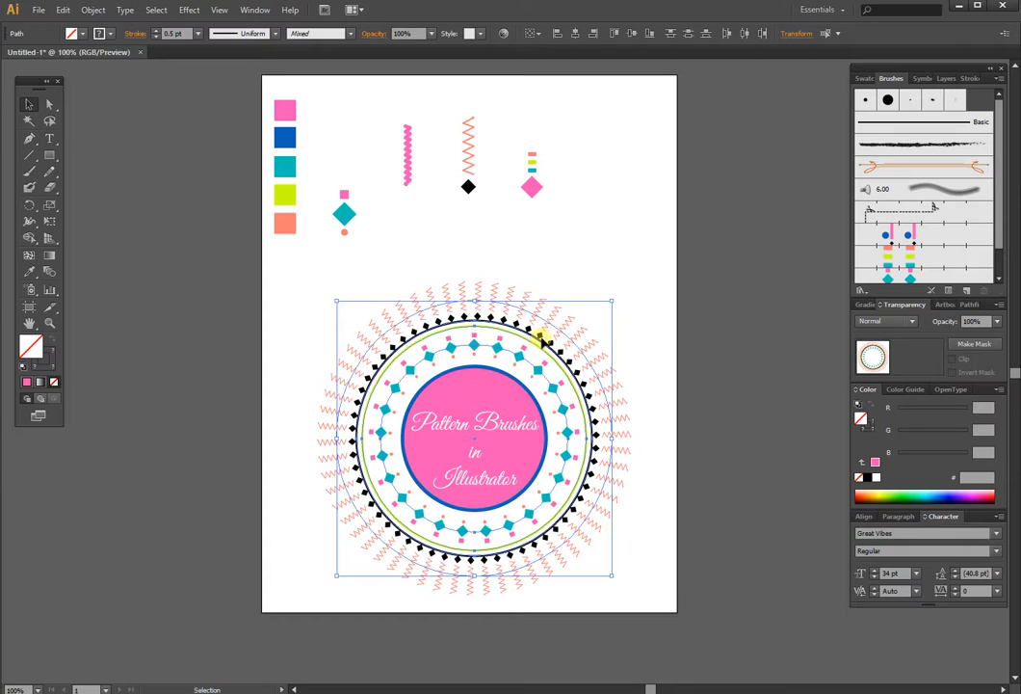
click(509, 425)
key(Delete)
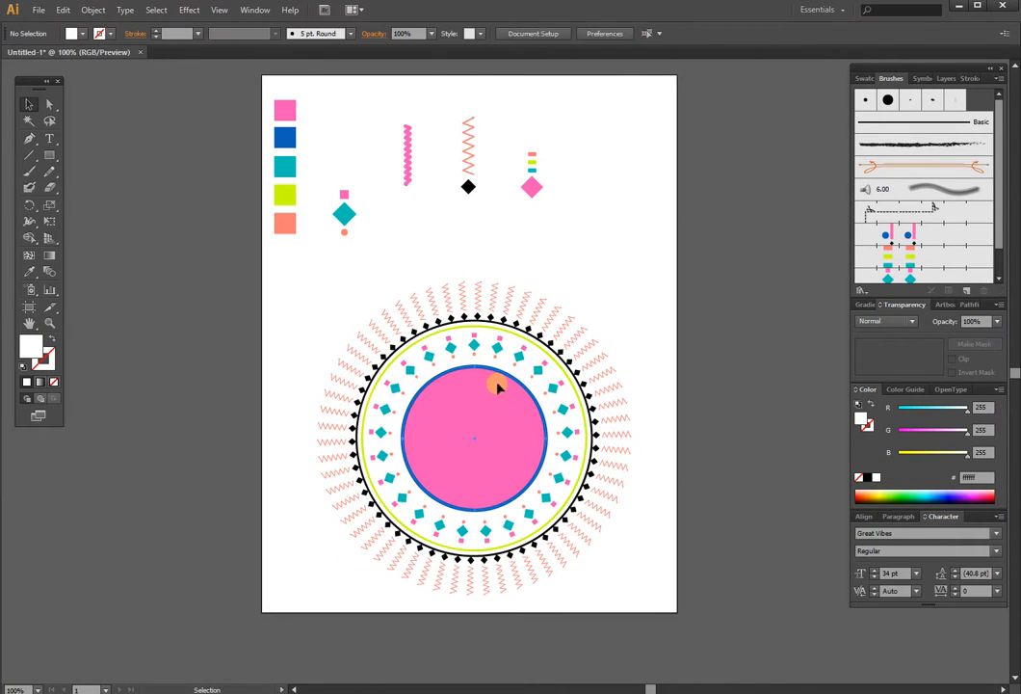
click(500, 377)
key(Delete)
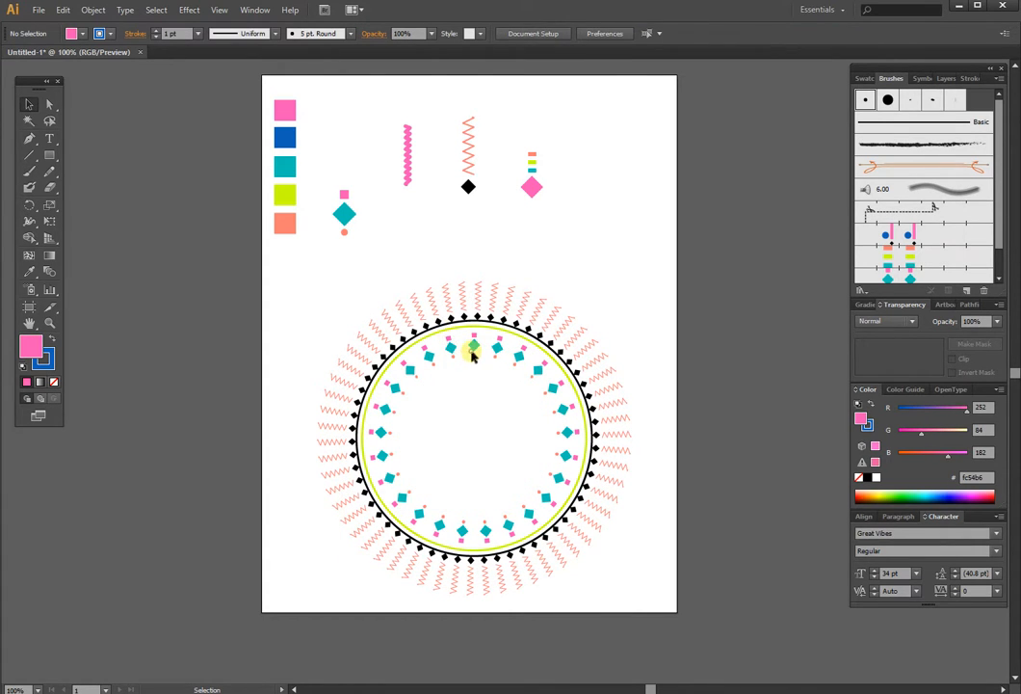
drag(376, 283, 537, 392)
key(Delete)
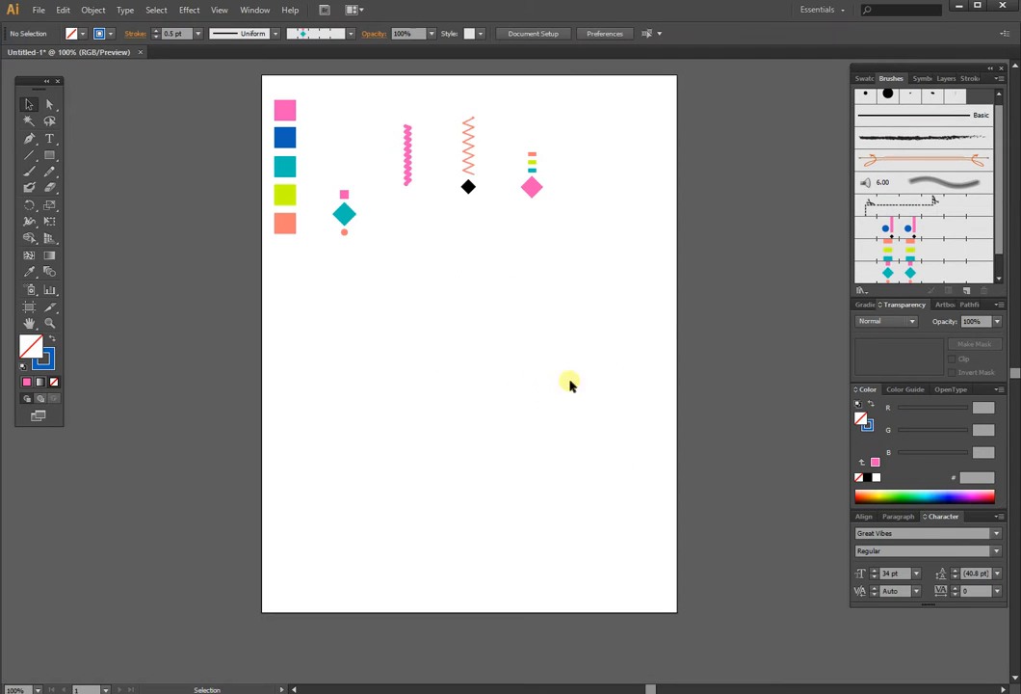
Delete the four custom pattern brushes made from the motifs from the brush collection
scroll(1000, 270, down, 1)
click(946, 203)
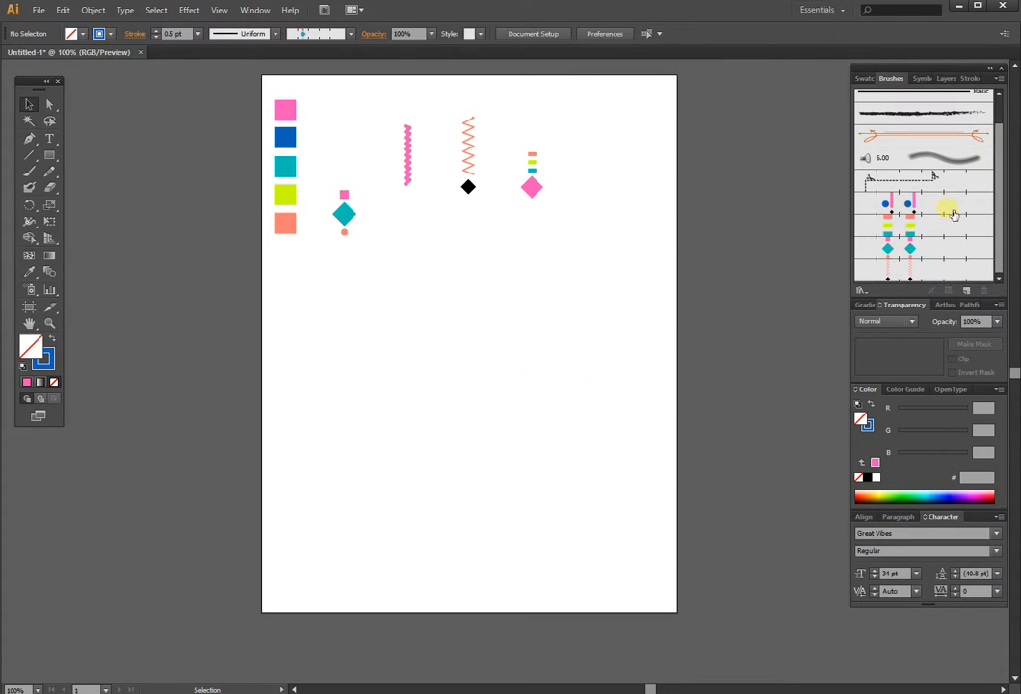
shift+click(936, 269)
click(986, 290)
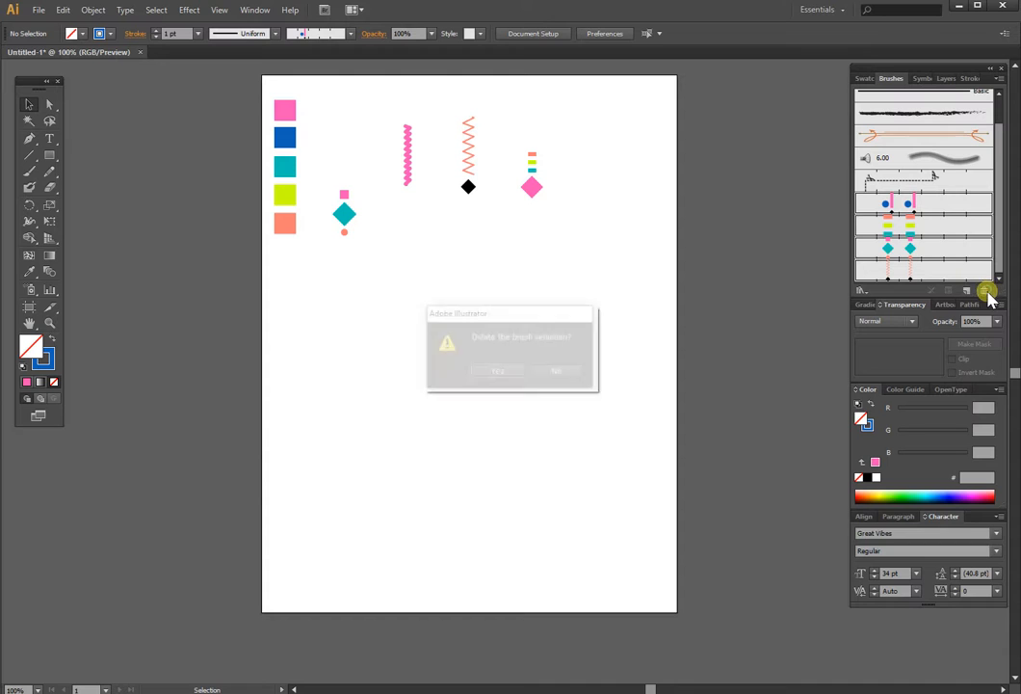
click(497, 371)
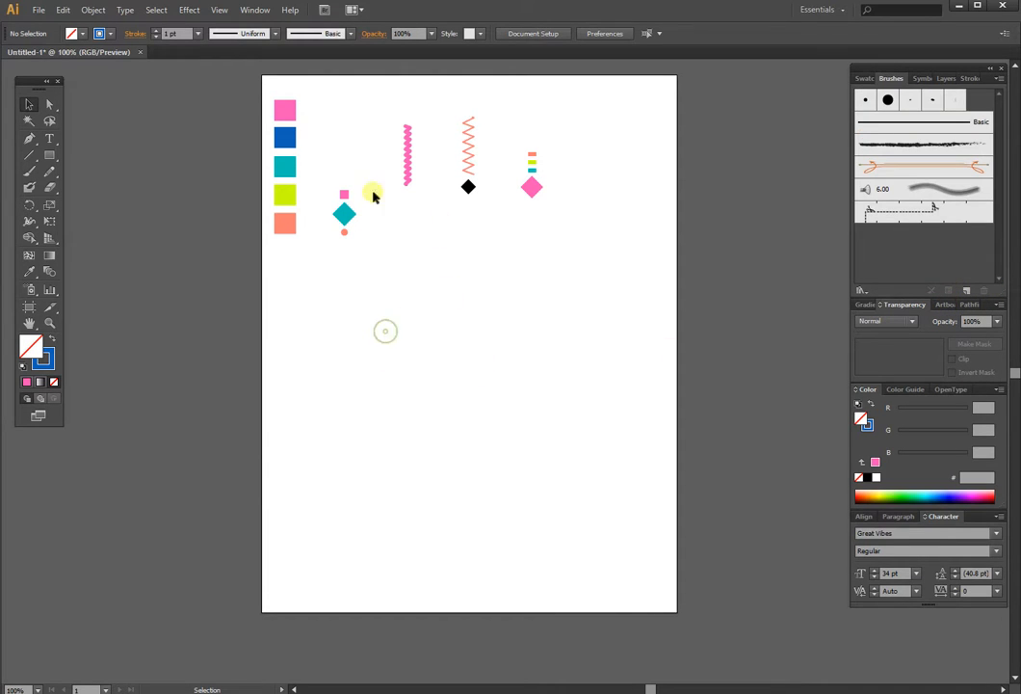
Create a pattern brush from the motif of pink square, teal diamond and coral dot, keeping 0% spacing and 100% scale
drag(332, 172, 353, 215)
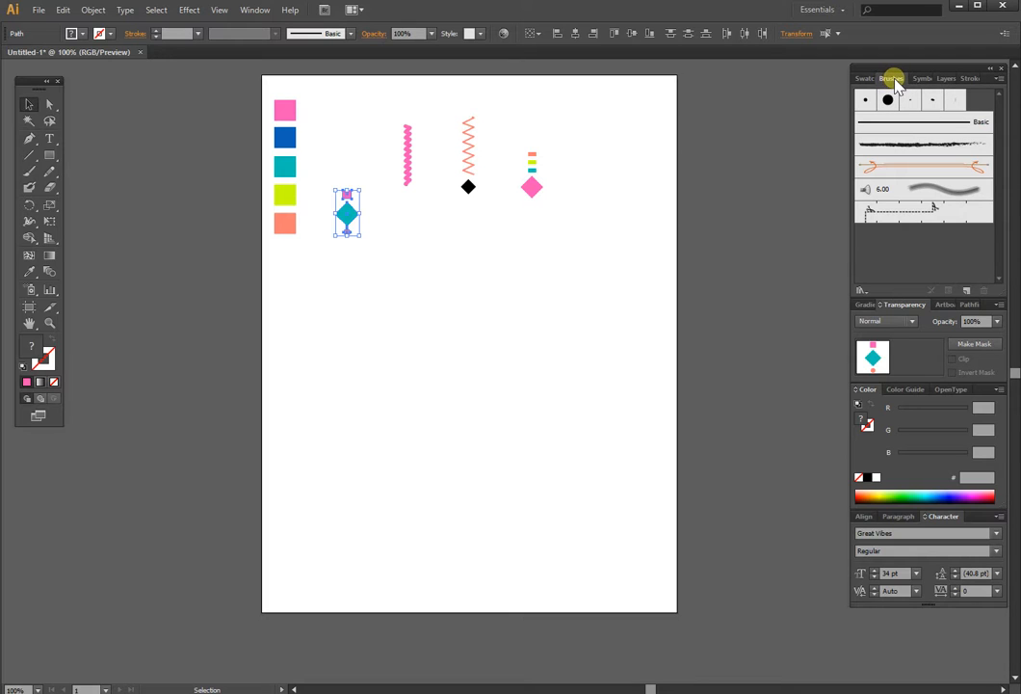
mouse_move(353, 219)
mouse_down()
mouse_move(998, 228)
mouse_move(953, 245)
mouse_up()
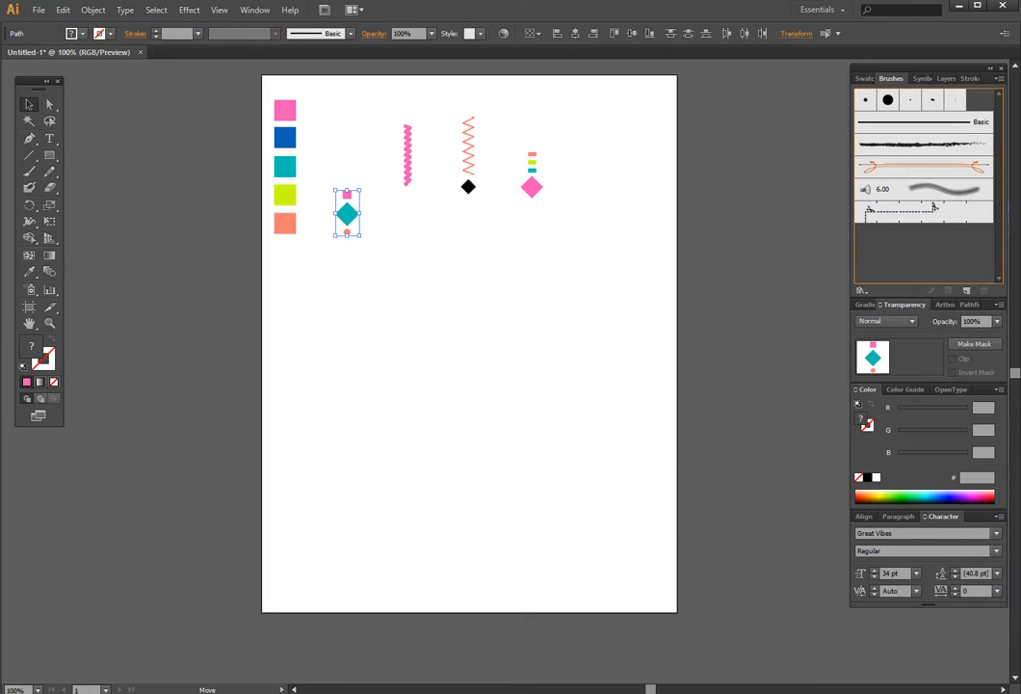
drag(953, 244, 954, 245)
drag(597, 160, 542, 206)
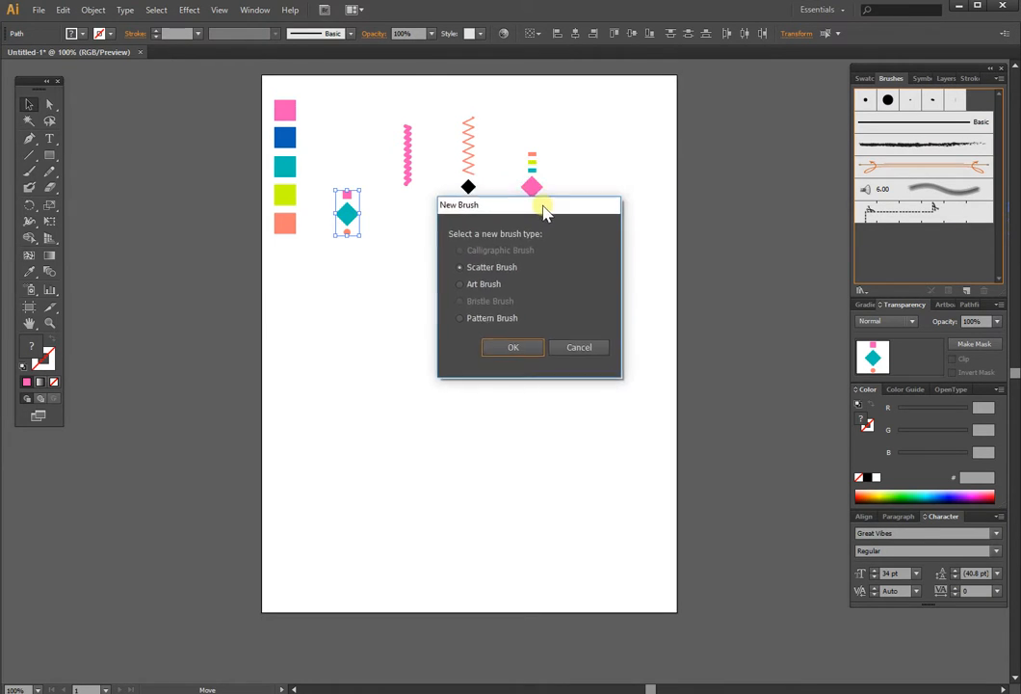
click(493, 323)
click(514, 348)
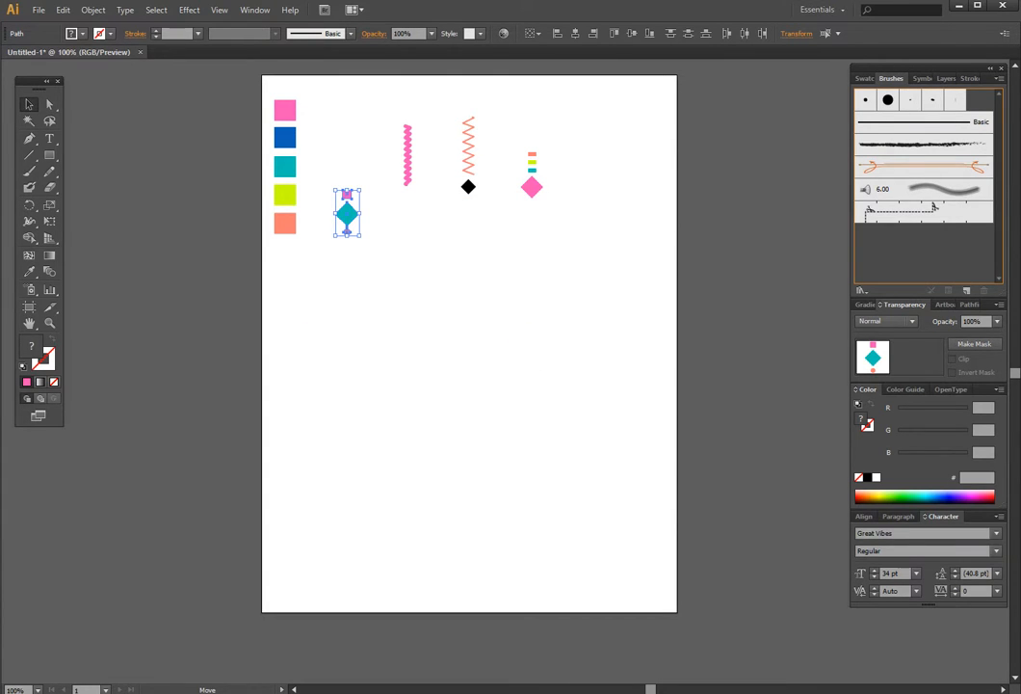
drag(606, 192, 492, 160)
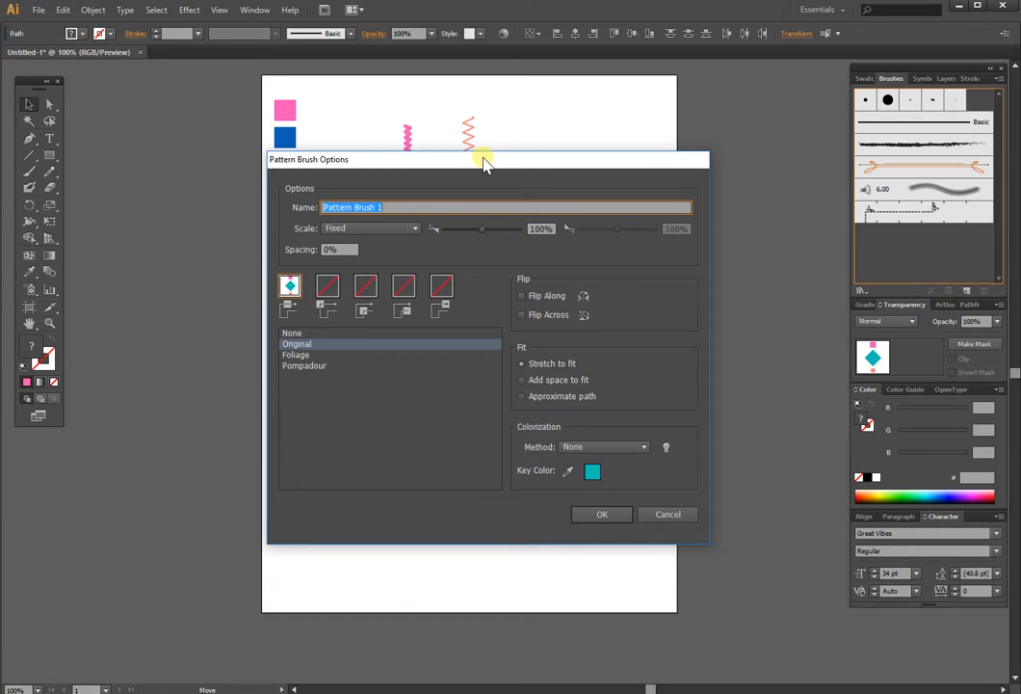
click(330, 249)
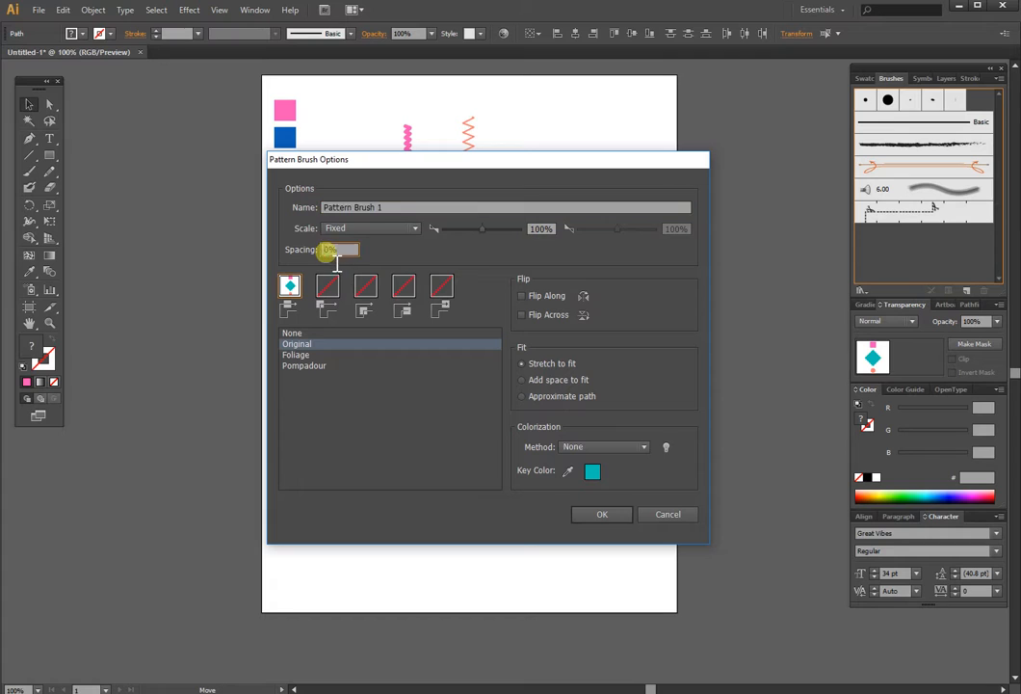
drag(330, 250, 325, 256)
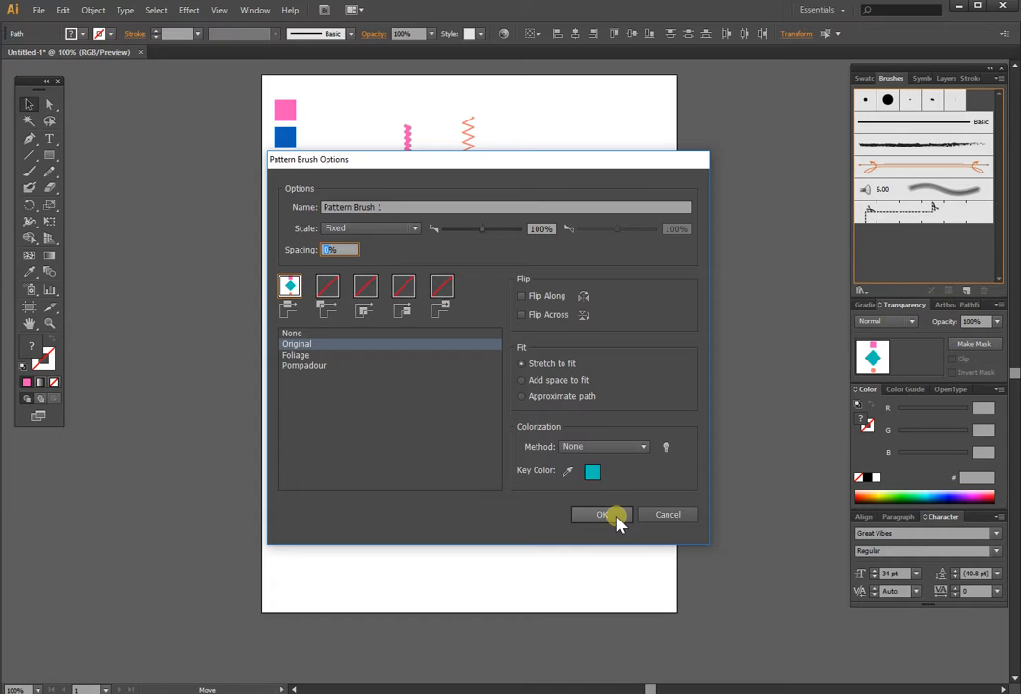
click(607, 516)
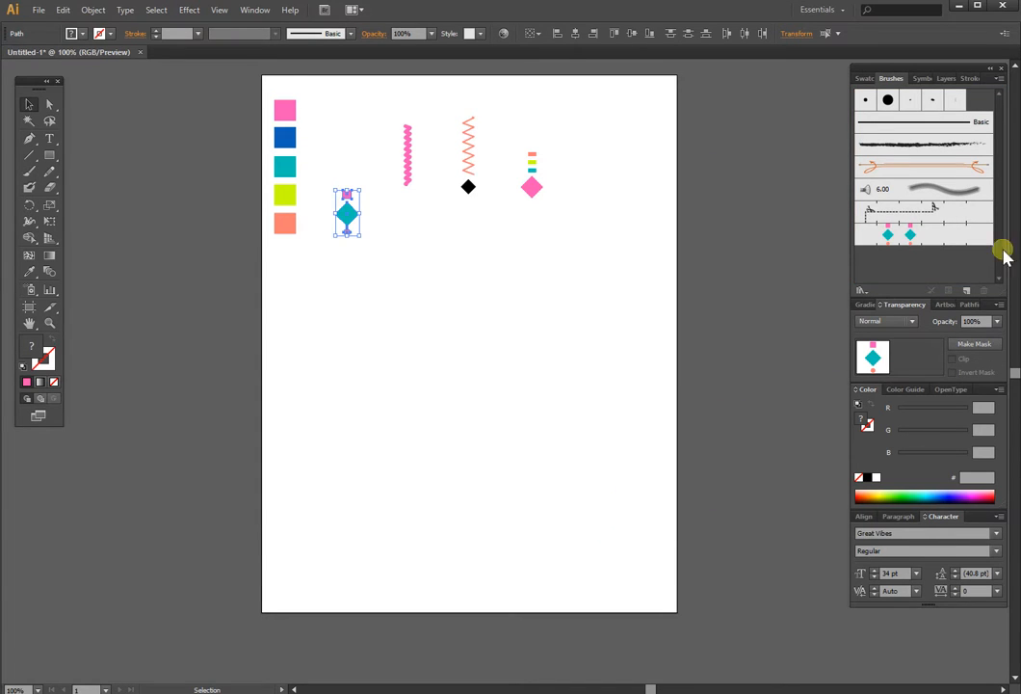
Draw a circle about 4.08 in across below the motifs and apply the teal diamond pattern brush to its outline
drag(50, 150, 93, 190)
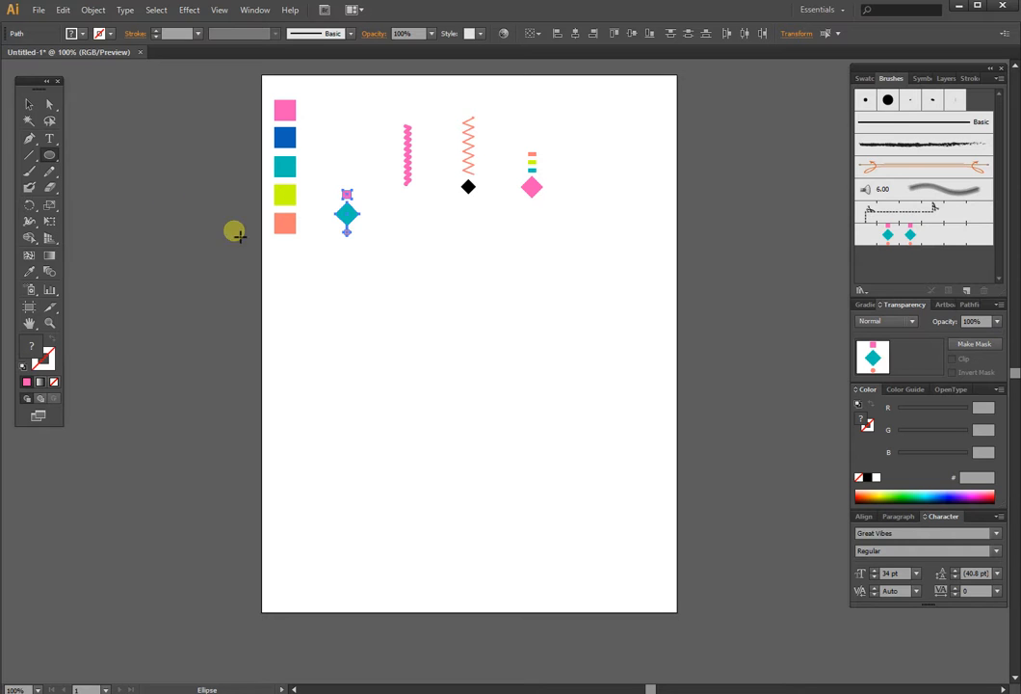
mouse_move(370, 333)
mouse_down()
mouse_move(611, 514)
mouse_move(582, 494)
mouse_move(588, 485)
mouse_up()
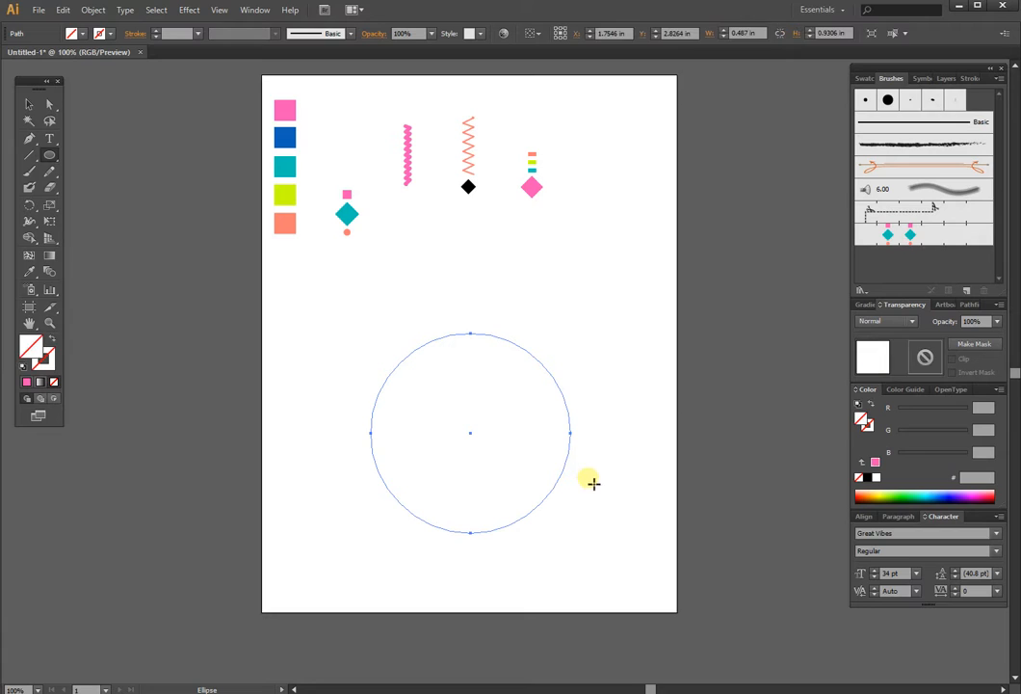
click(48, 363)
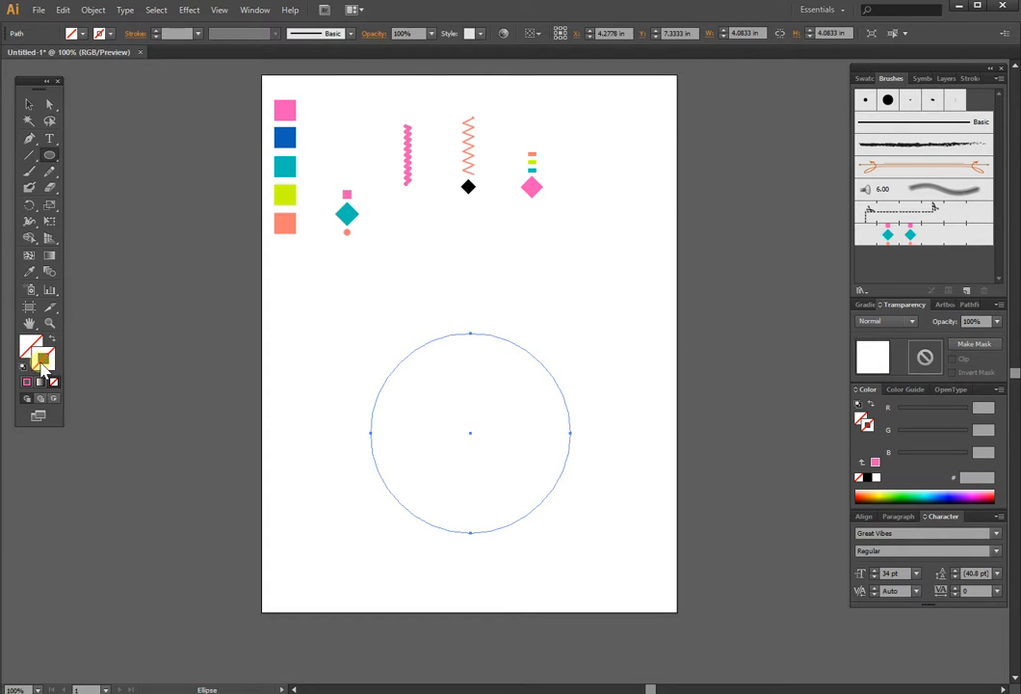
click(931, 239)
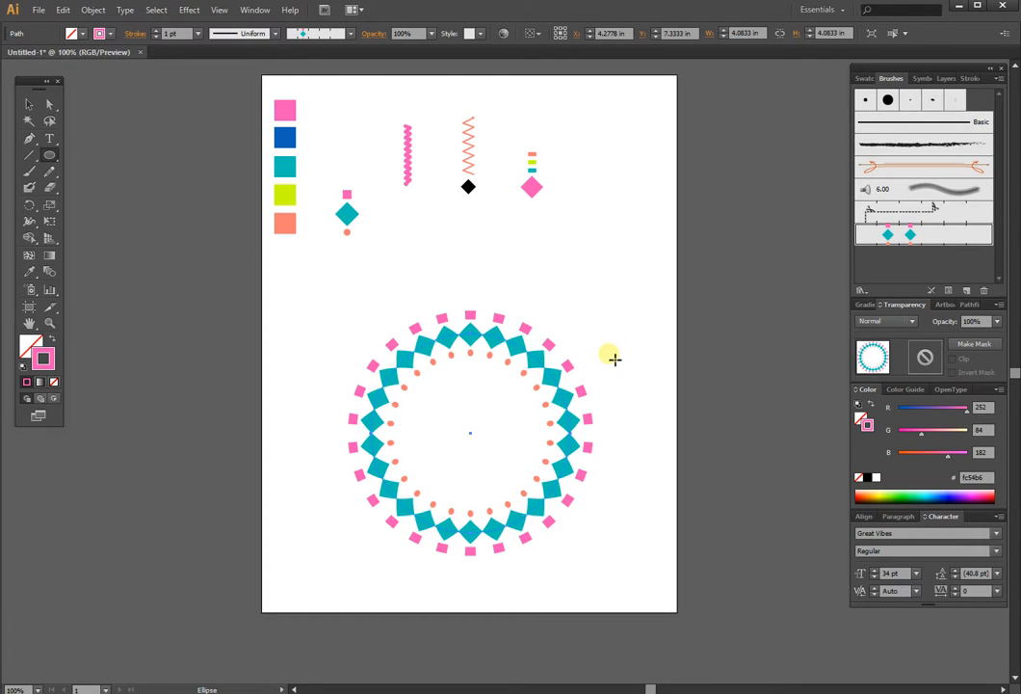
key(v)
click(625, 330)
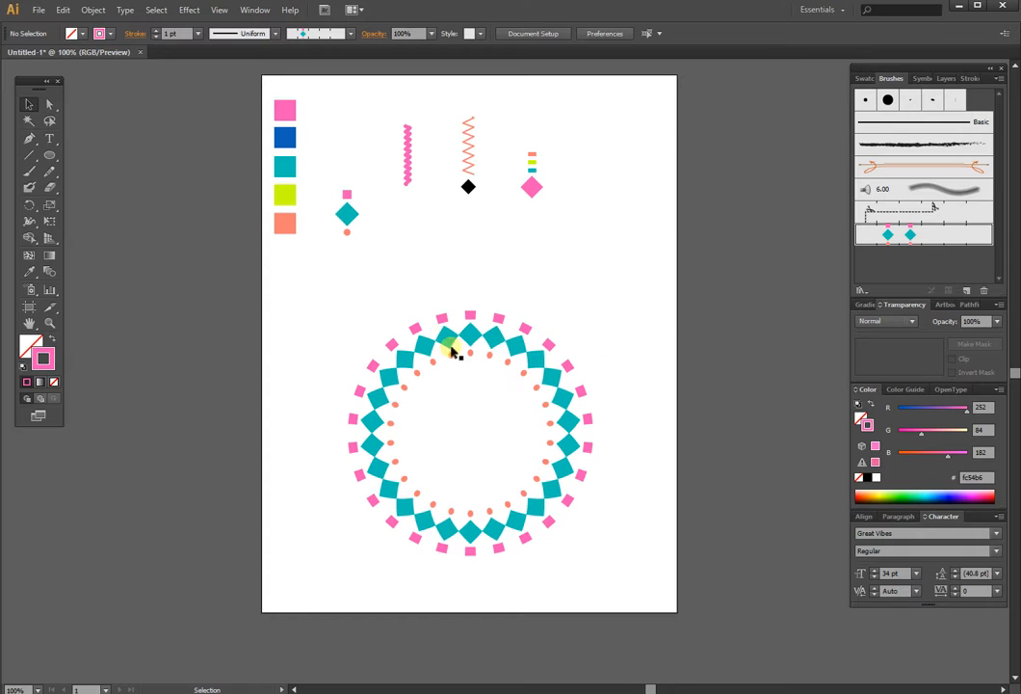
Set the teal diamond pattern brush's spacing to 50% and apply the change to the existing ring's stroke
click(570, 427)
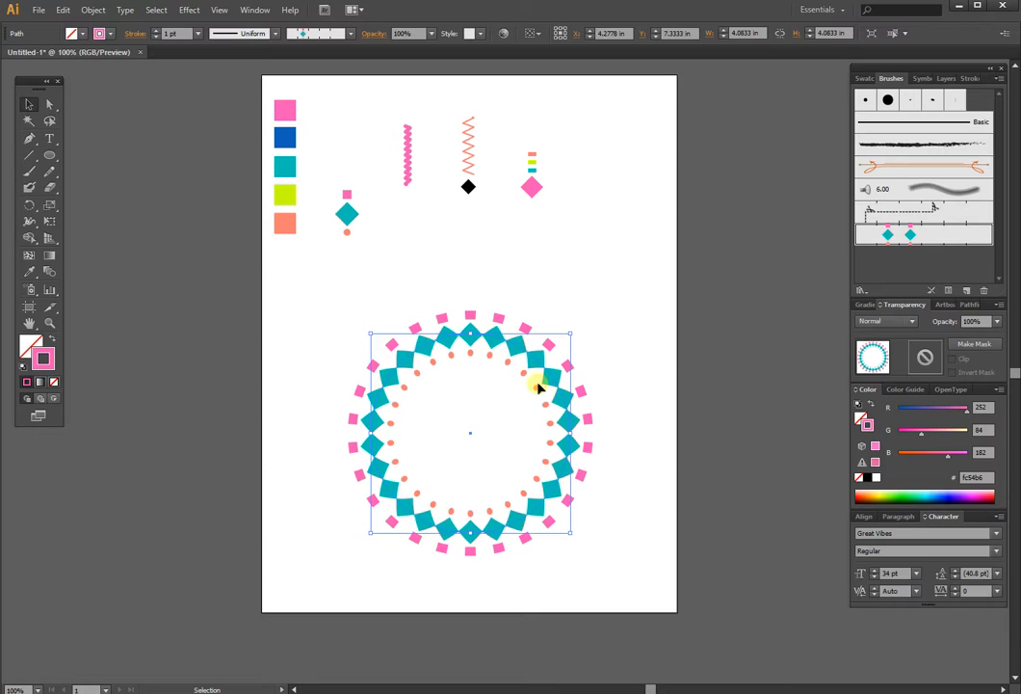
double_click(920, 237)
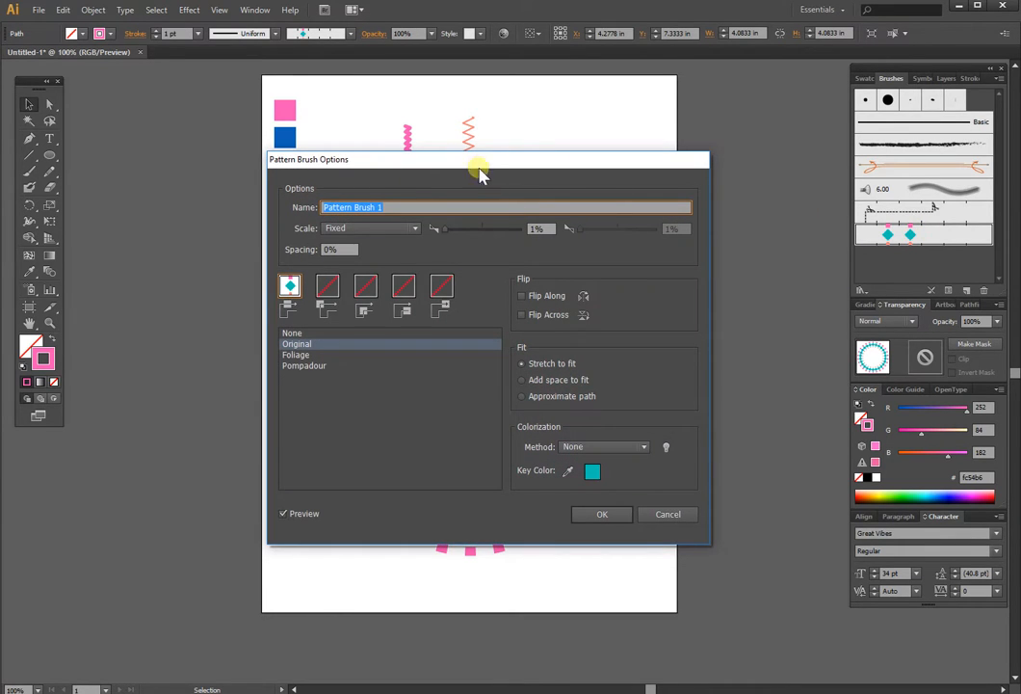
click(327, 250)
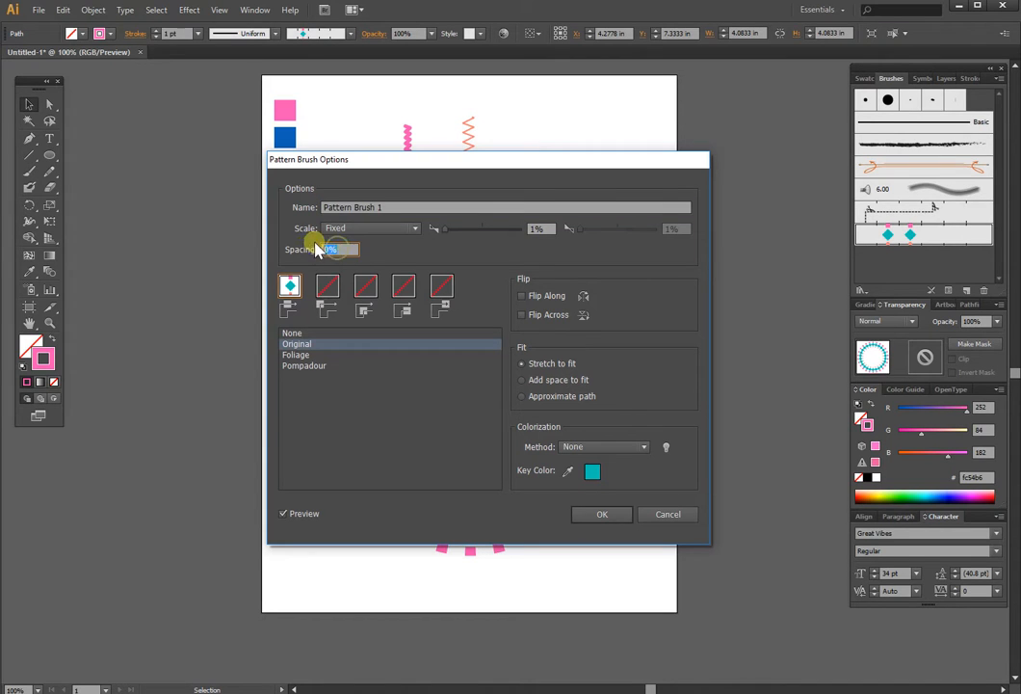
text(50)
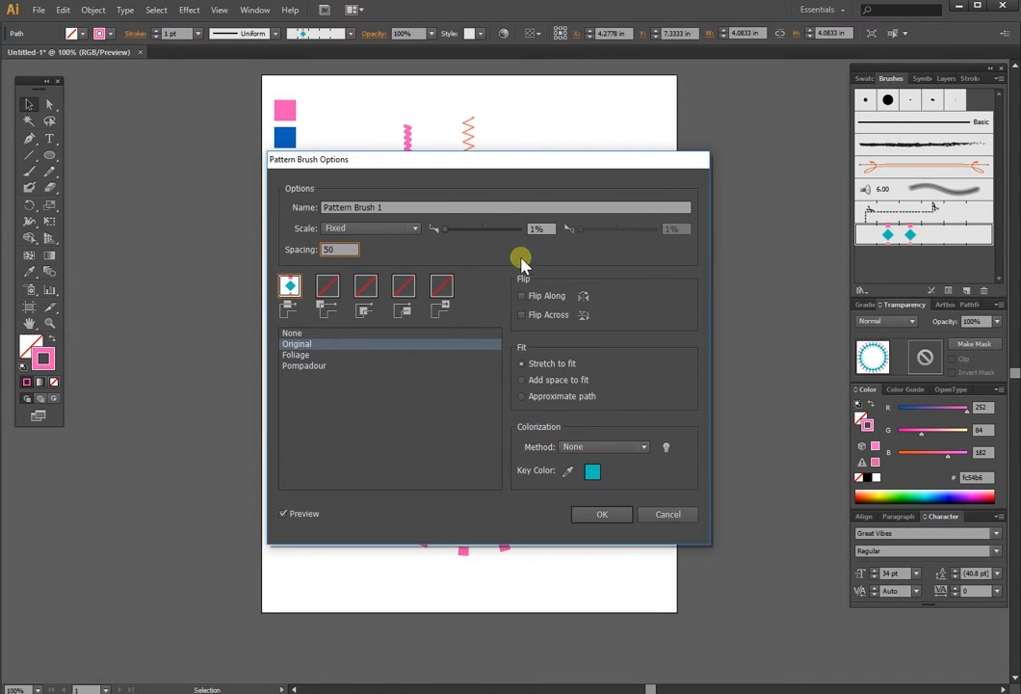
click(605, 515)
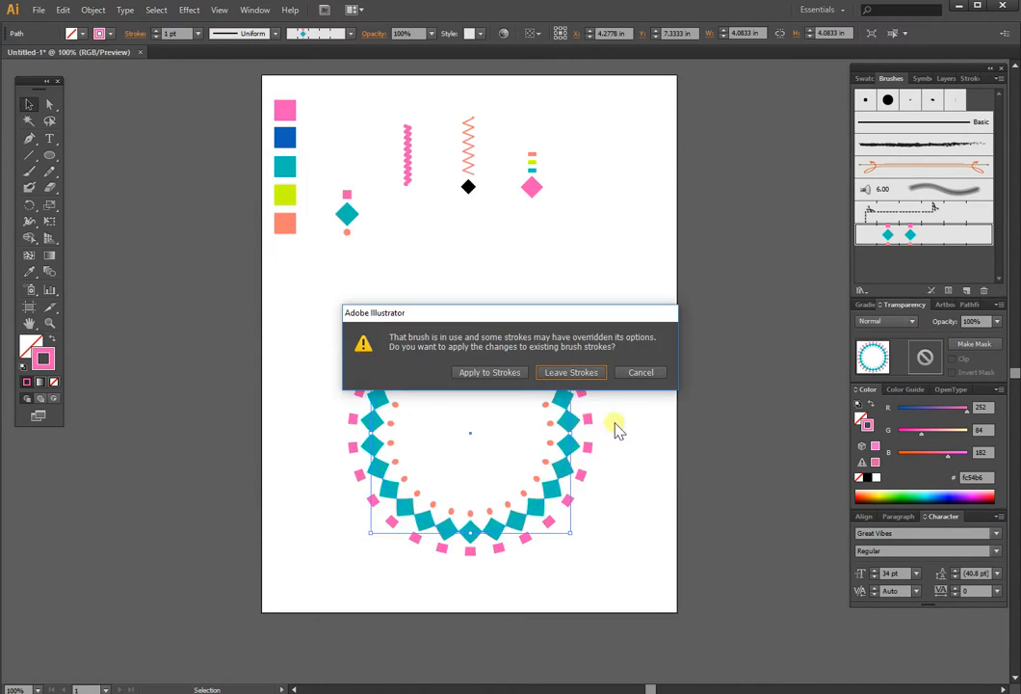
click(472, 375)
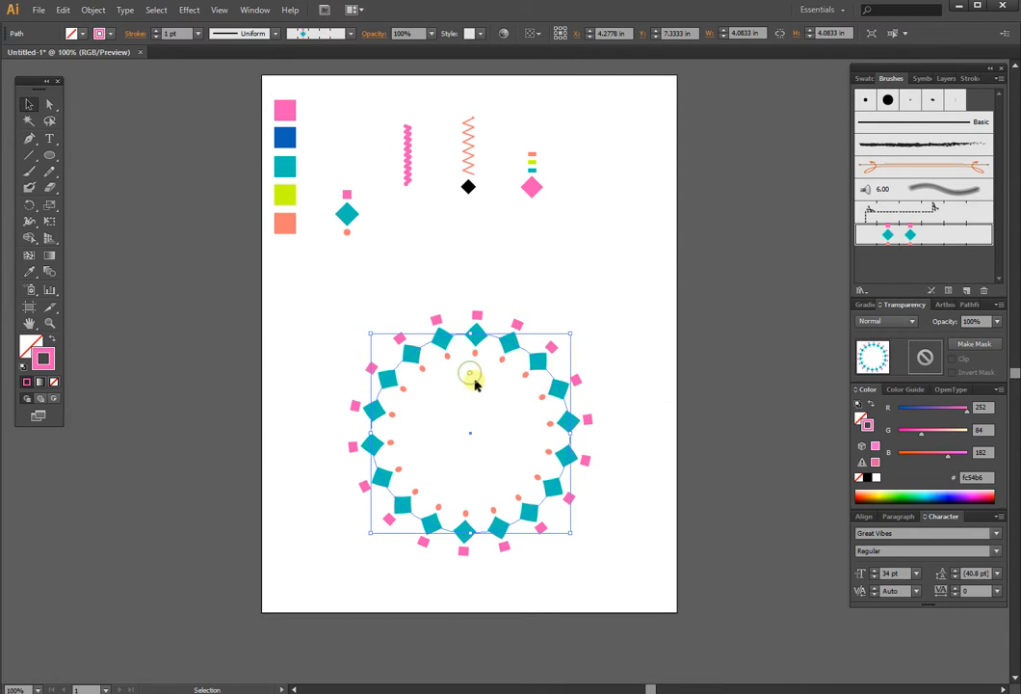
click(595, 286)
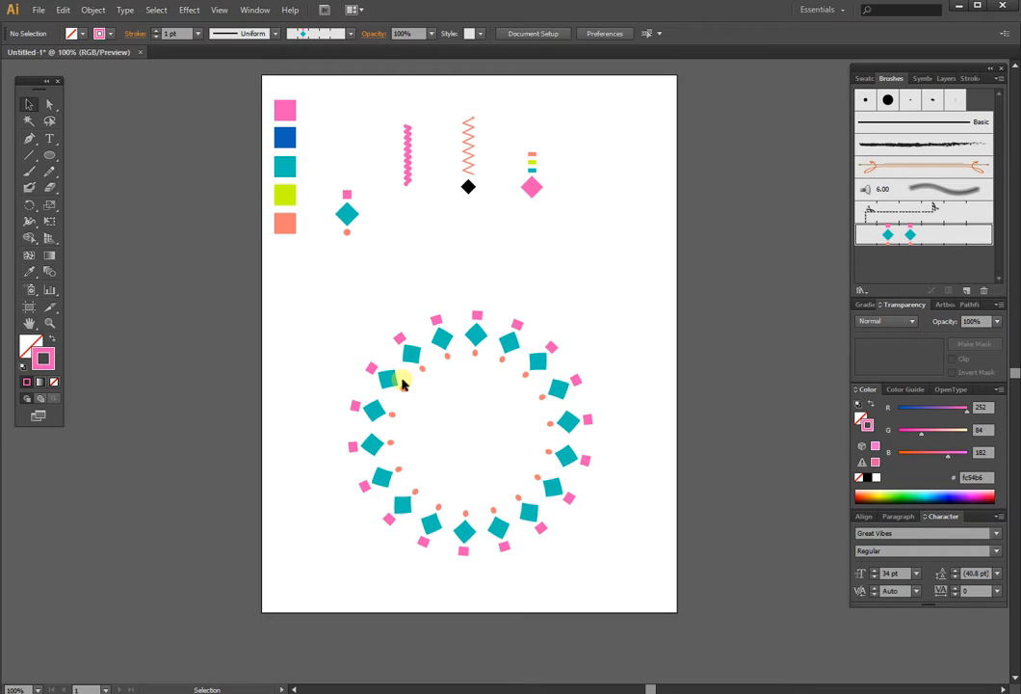
Set the stroke weight of the teal diamond ring to 0.5 pt
click(566, 456)
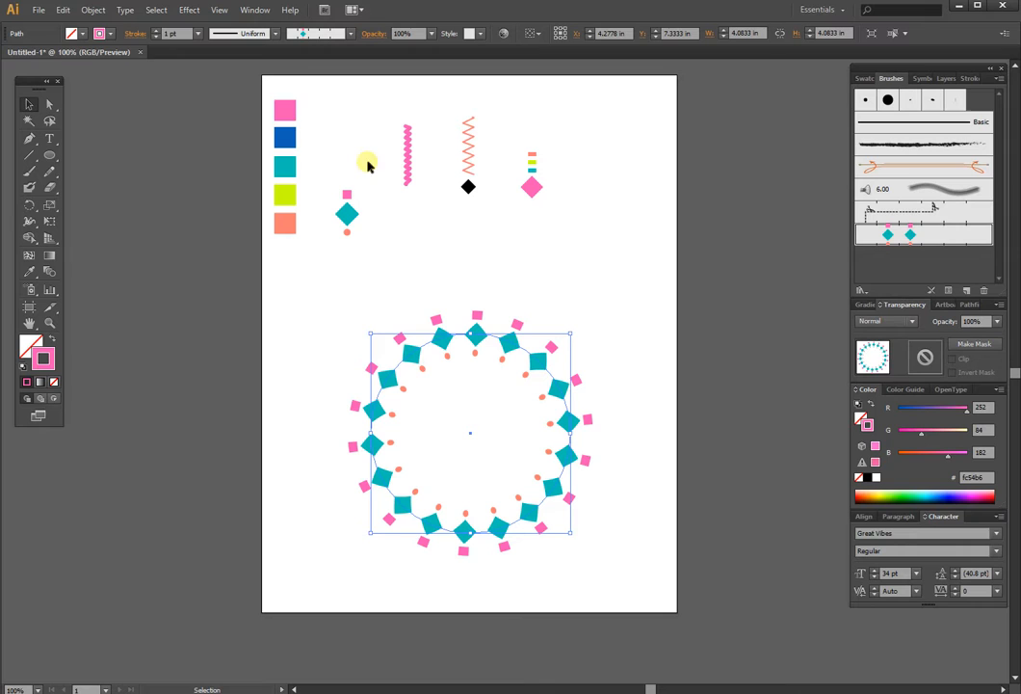
click(197, 34)
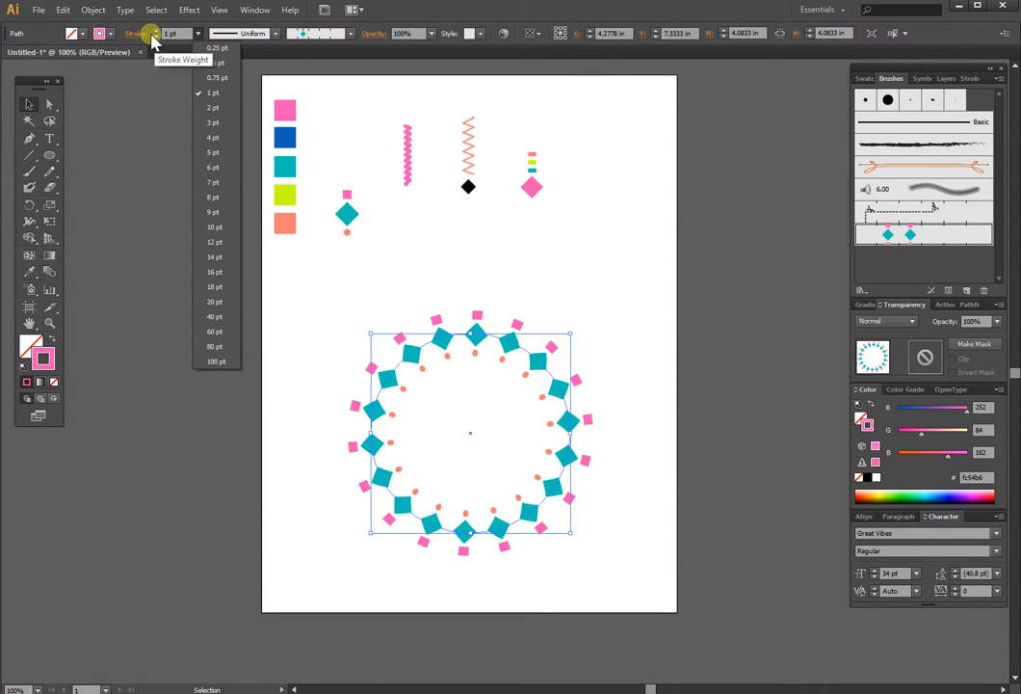
click(216, 64)
click(644, 278)
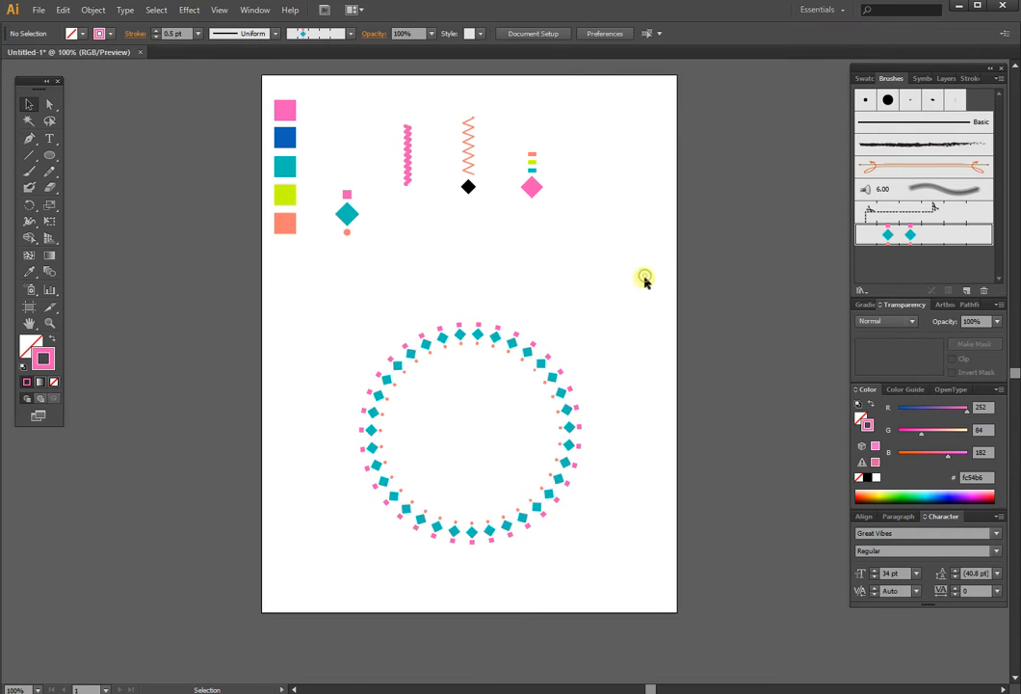
click(571, 416)
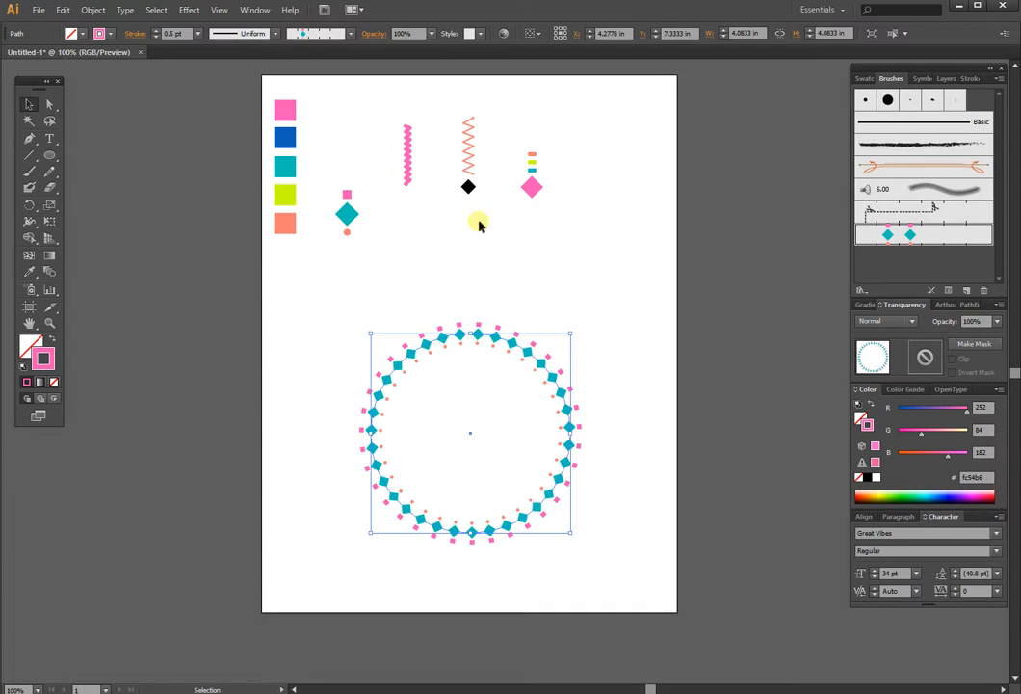
click(542, 253)
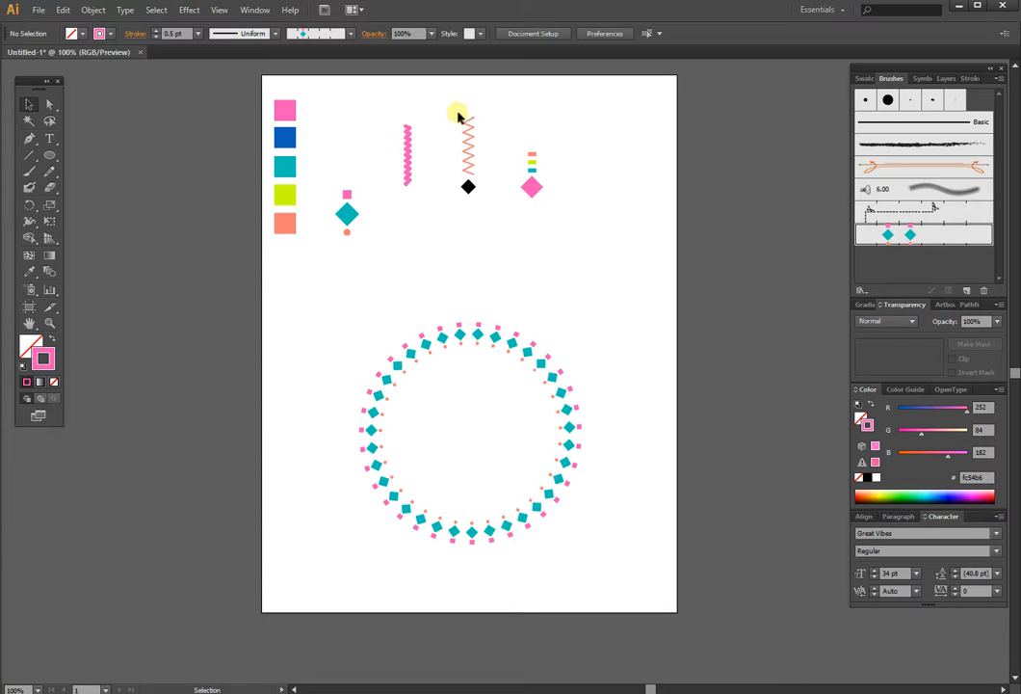
Create a pattern brush from the coral zigzag and black diamond motif with 100% spacing
drag(461, 118, 479, 202)
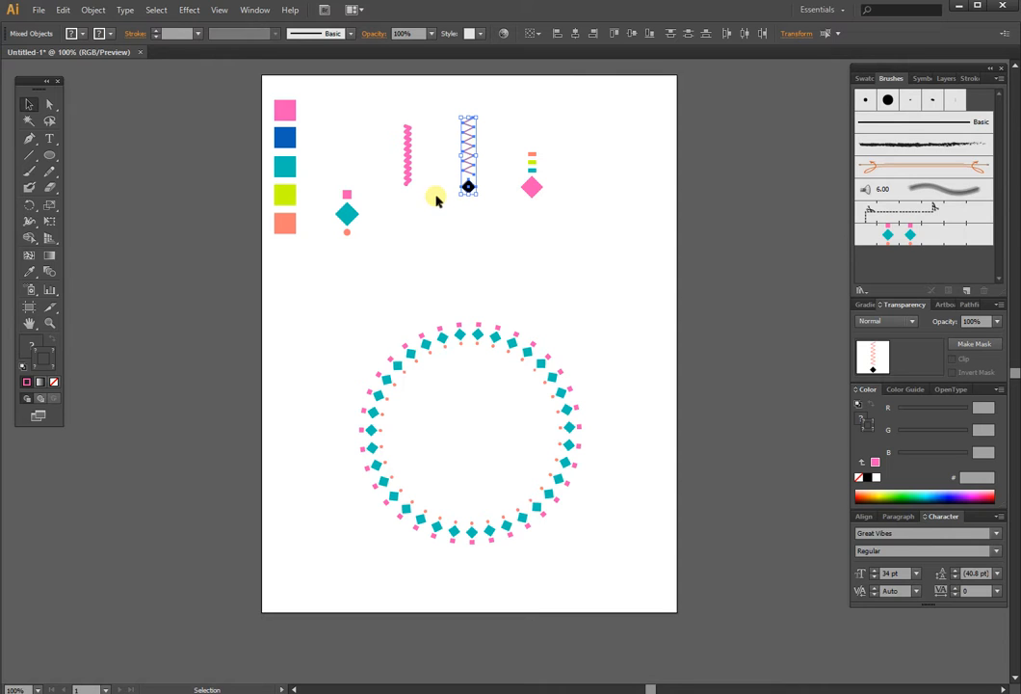
drag(470, 187, 926, 260)
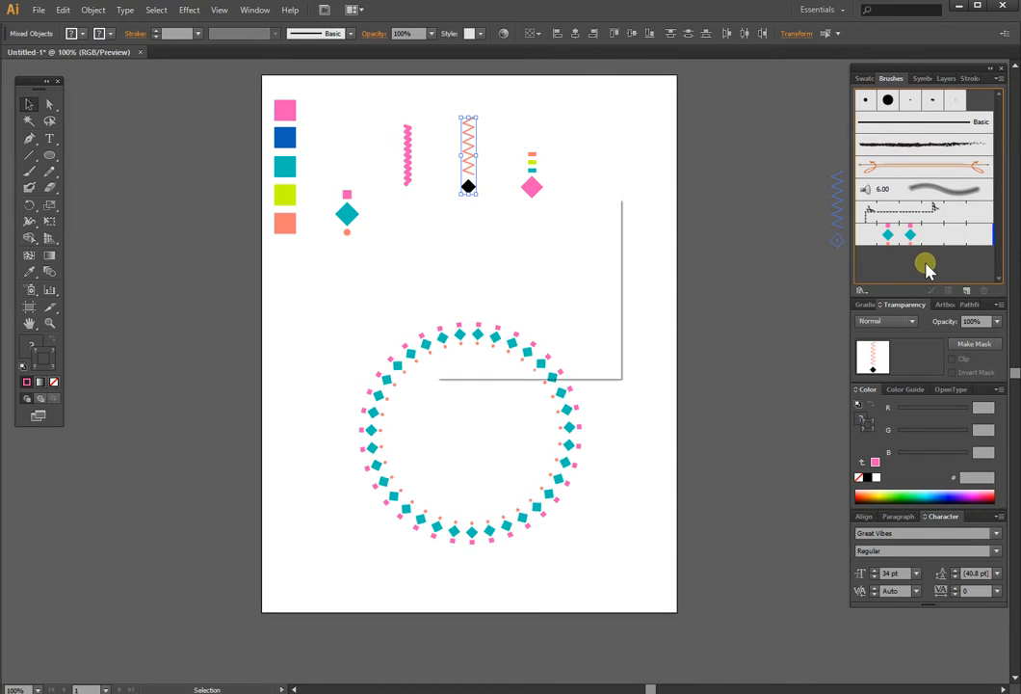
click(527, 318)
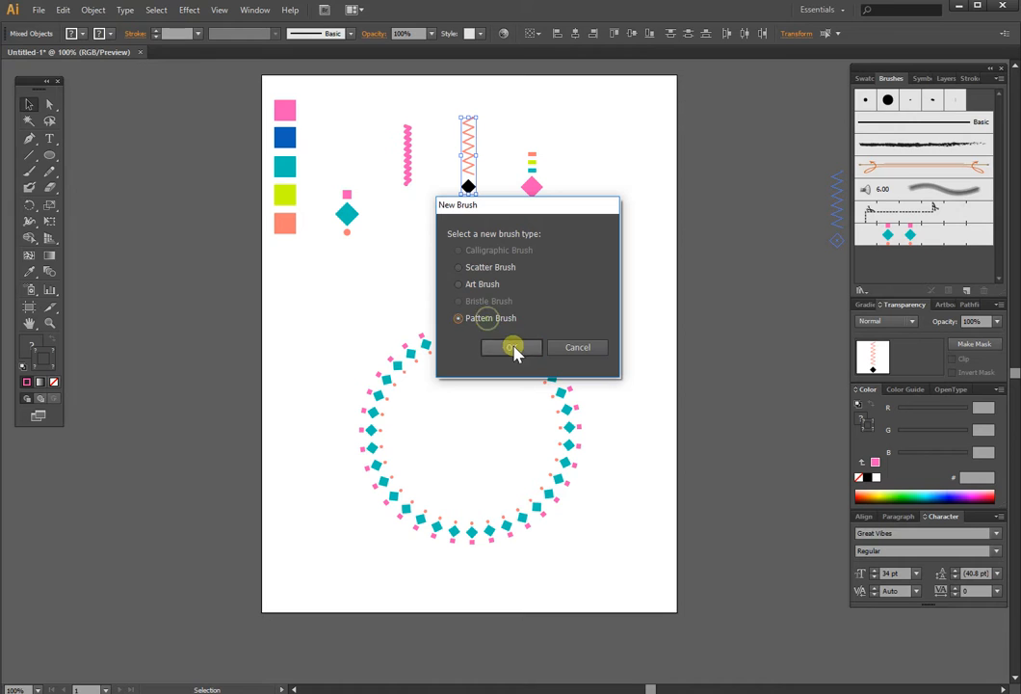
click(514, 347)
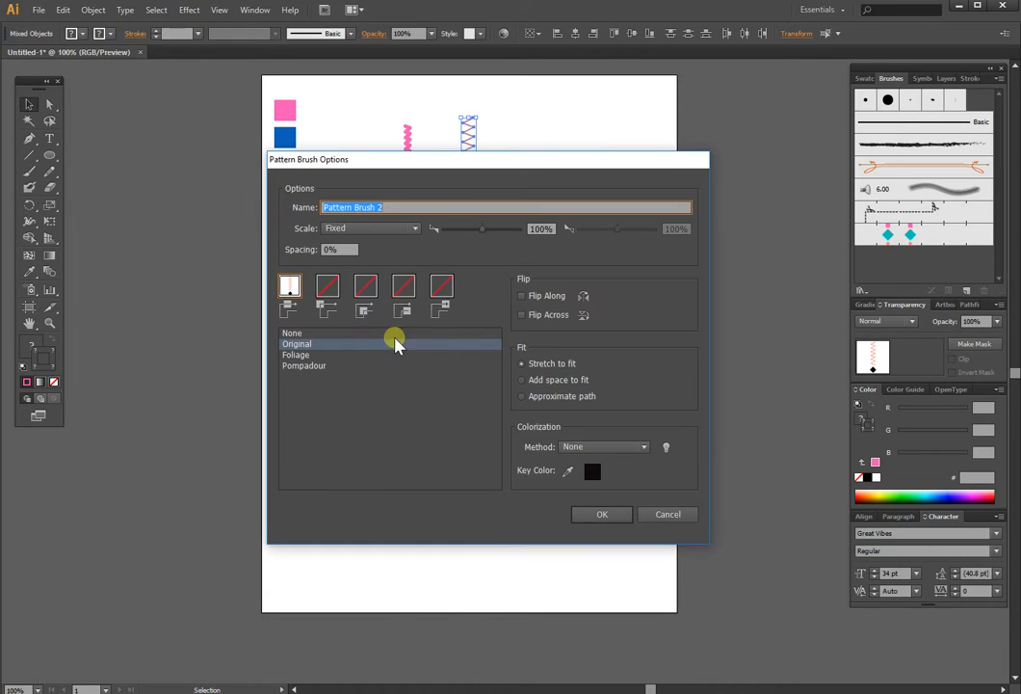
click(331, 250)
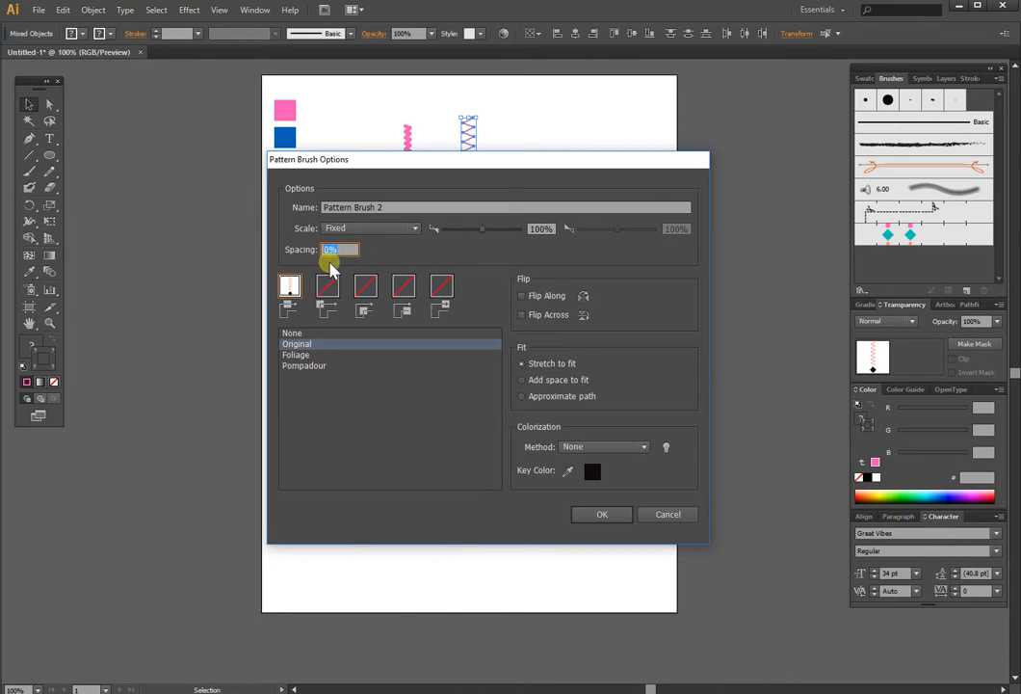
text(100)
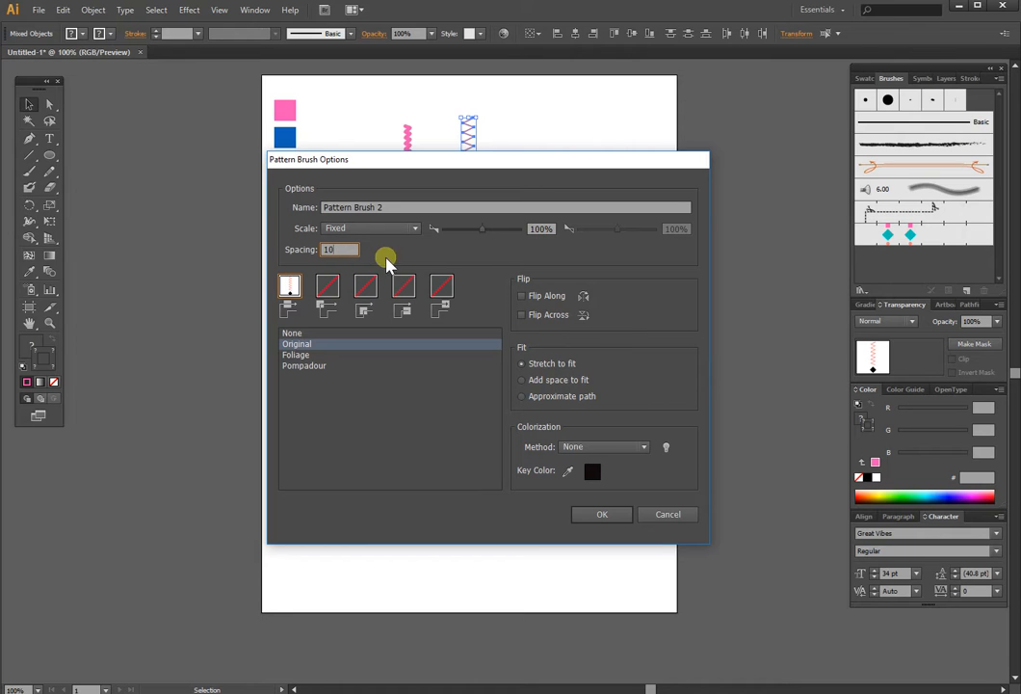
click(602, 514)
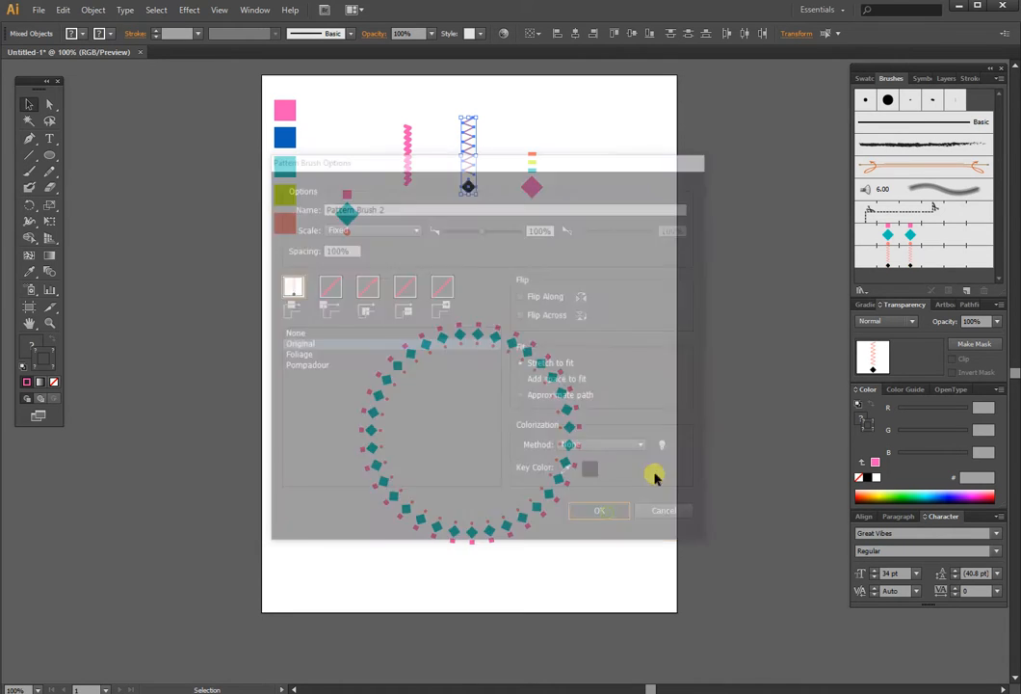
click(672, 357)
Duplicate the teal diamond ring in place, pasting the copy directly in front of the original
click(547, 369)
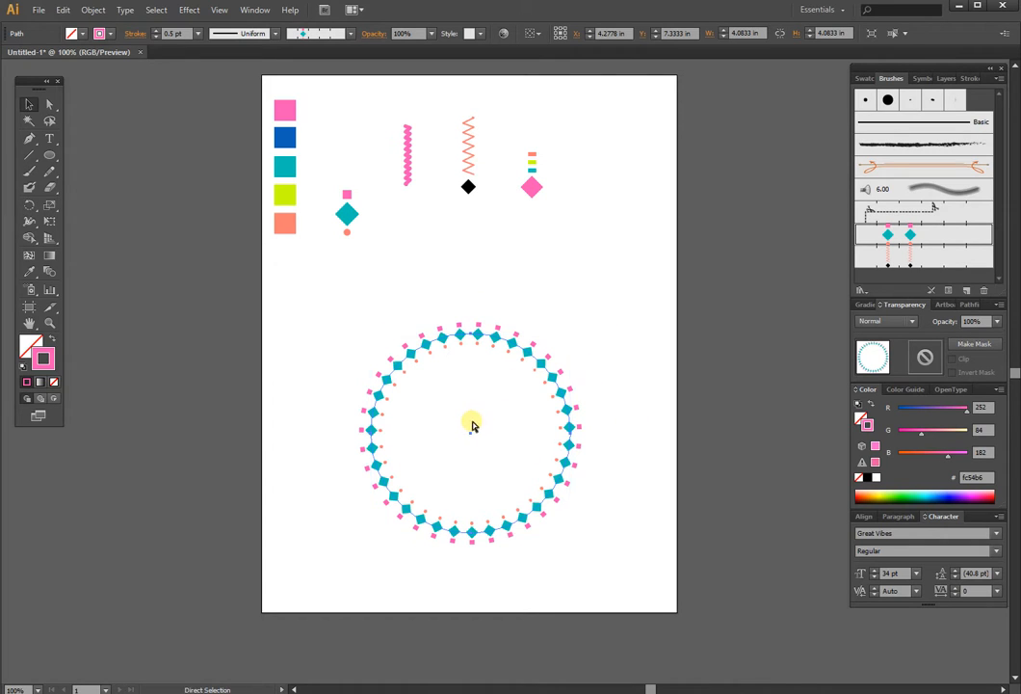
key(ctrl+c)
key(ctrl+f)
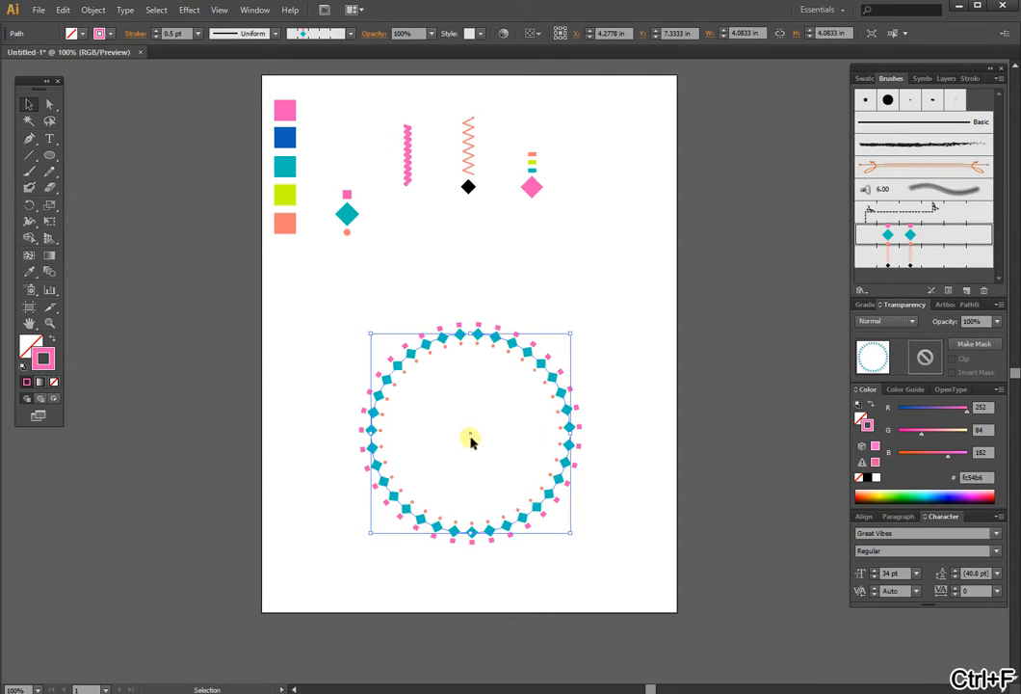
Scale the pasted ring uniformly to 130% so it surrounds the original teal diamond ring
right_click(472, 439)
mouse_move(583, 616)
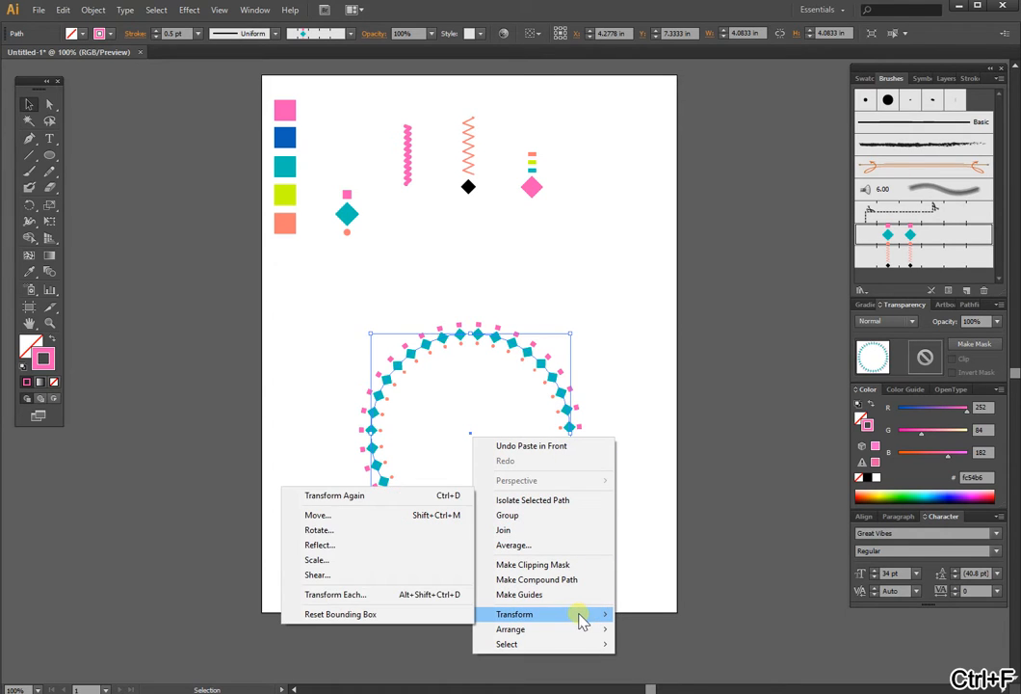
click(367, 561)
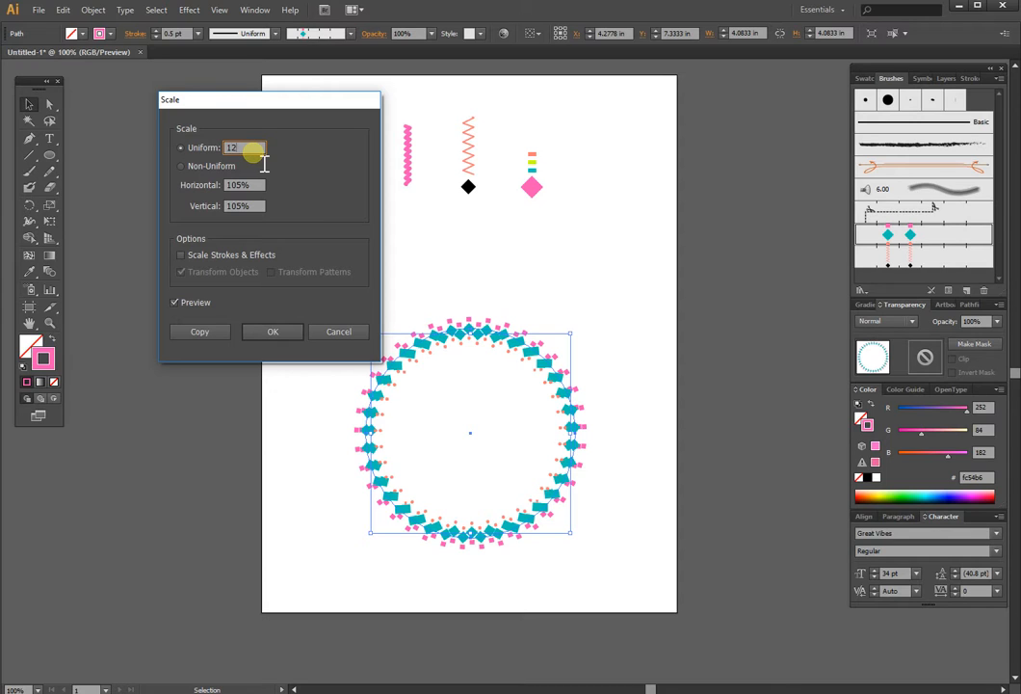
key(Tab)
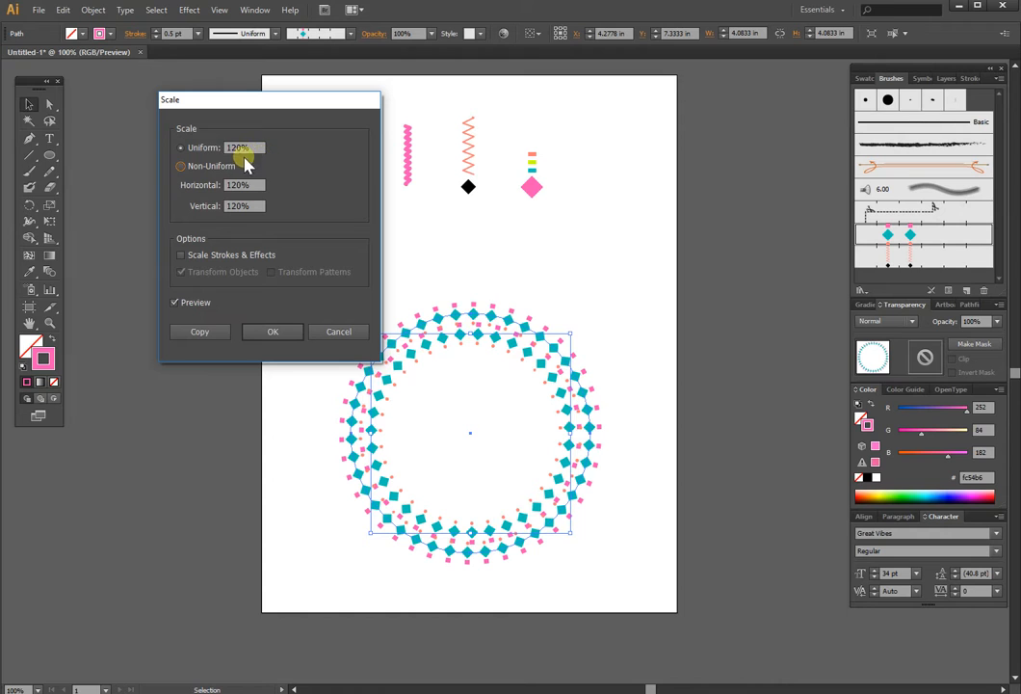
key(Up)
key(Up)
key(Up)
key(Up)
key(Up)
key(Up)
key(Up)
key(Up)
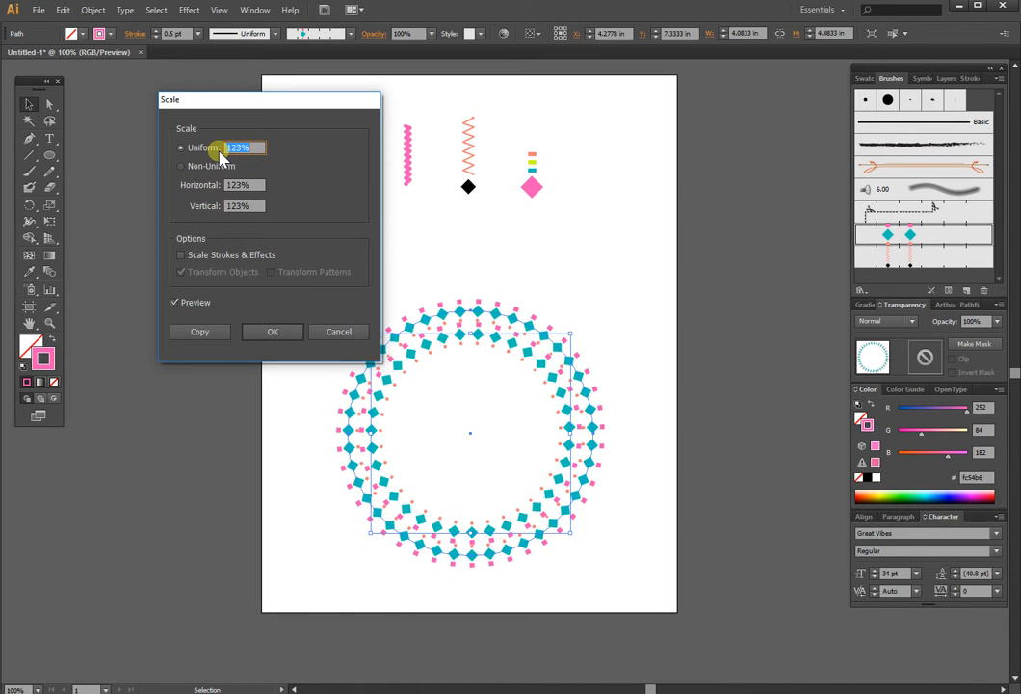
key(Up)
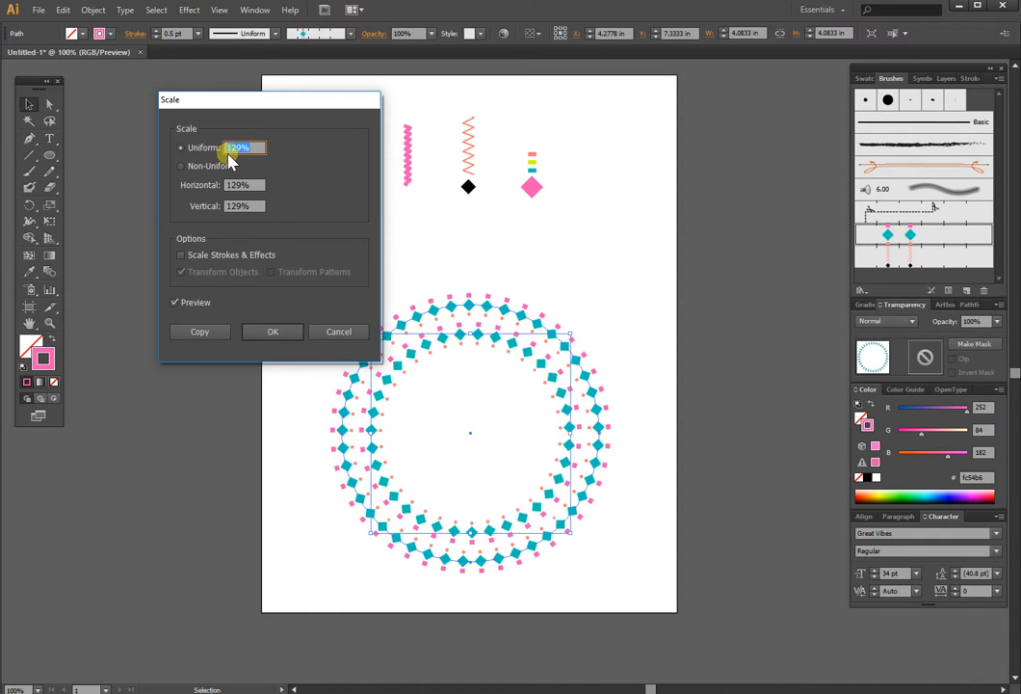
key(Up)
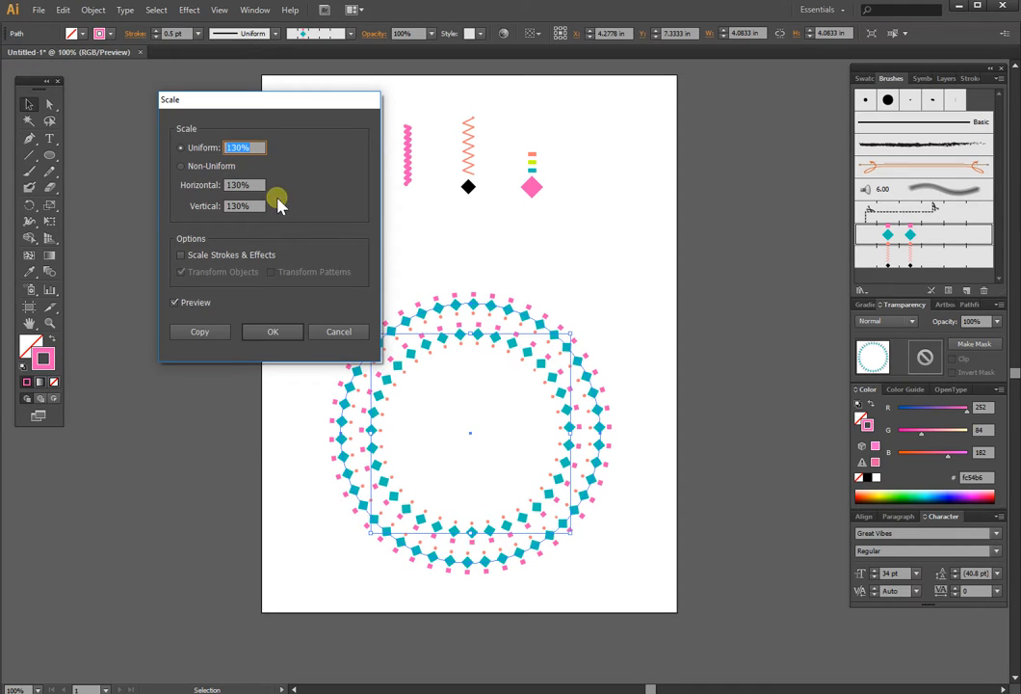
click(276, 332)
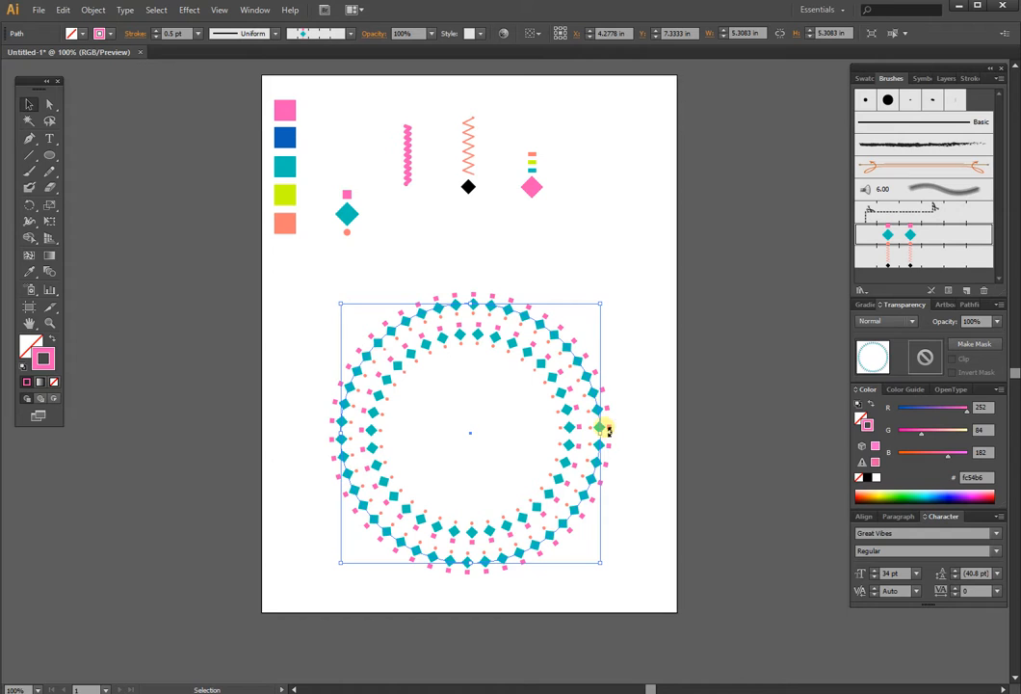
Apply the coral zigzag and black diamond pattern brush to the outer ring and scale that ring uniformly to 105%
click(946, 260)
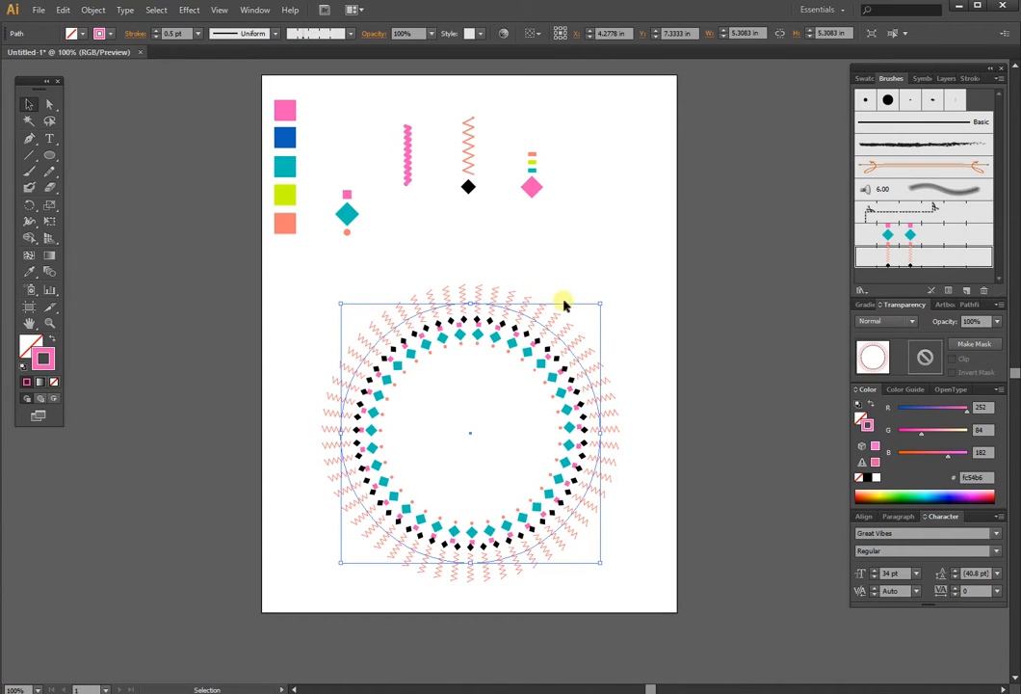
click(655, 291)
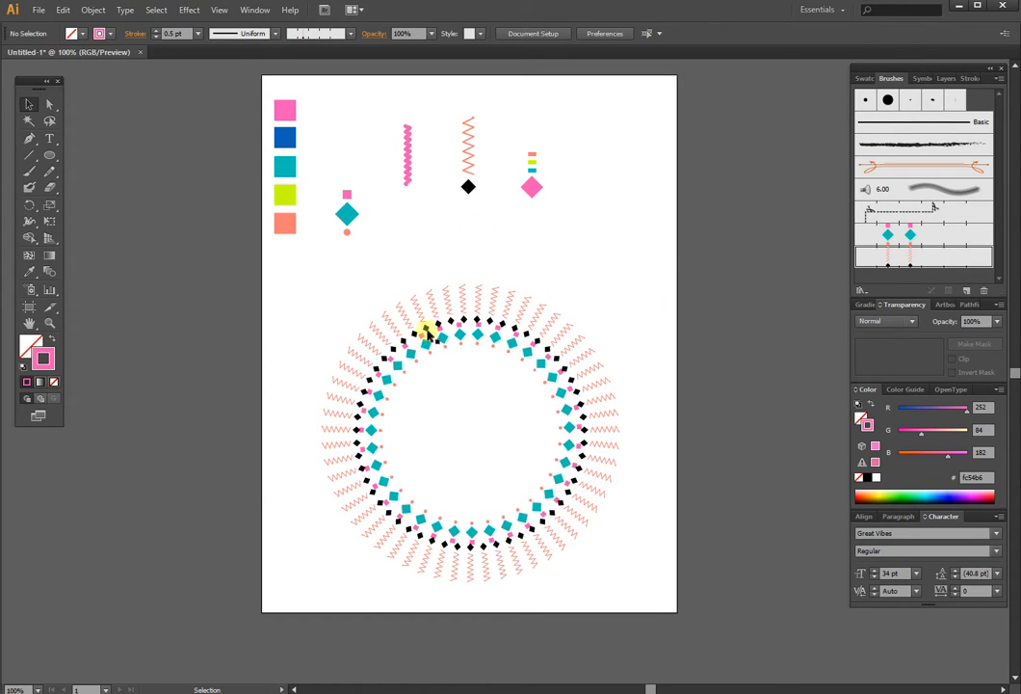
click(517, 329)
right_click(520, 330)
mouse_move(629, 506)
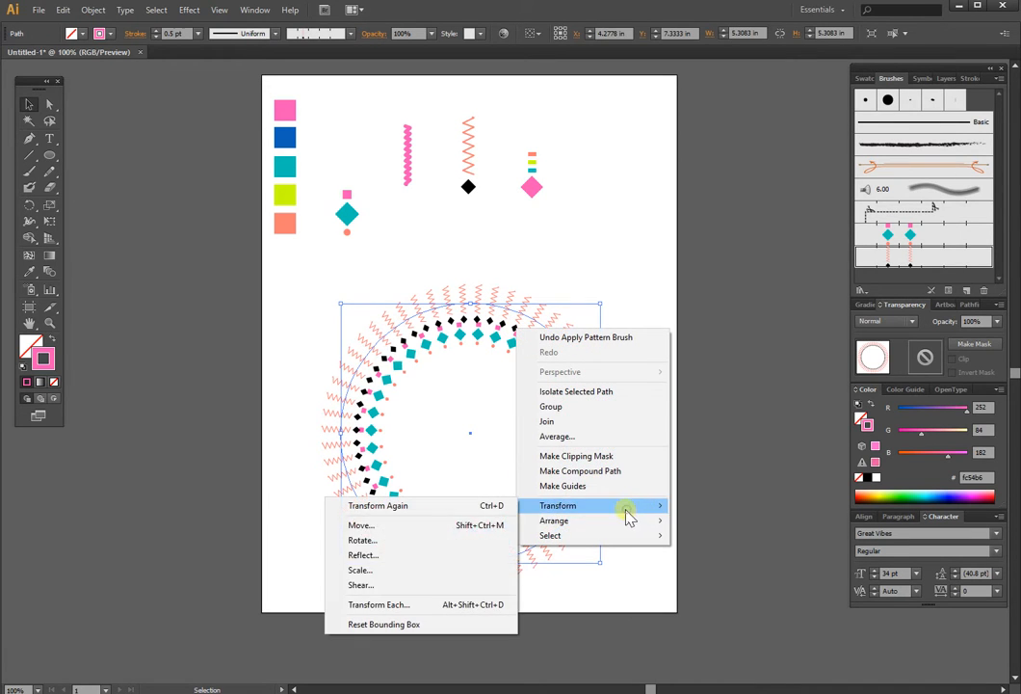
click(395, 572)
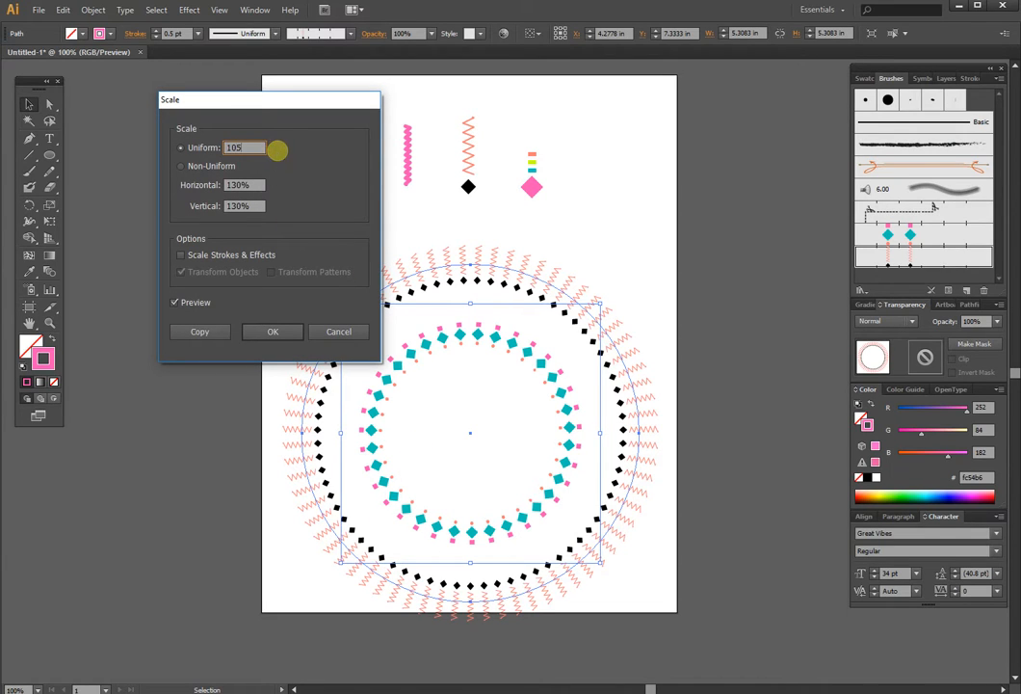
key(Tab)
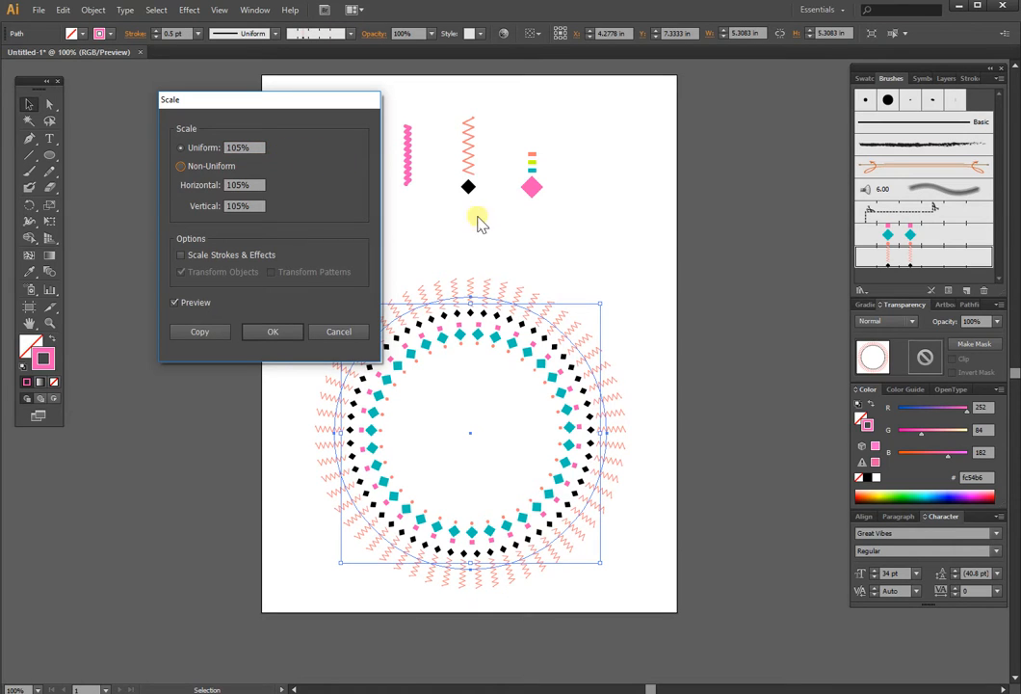
click(272, 332)
click(665, 309)
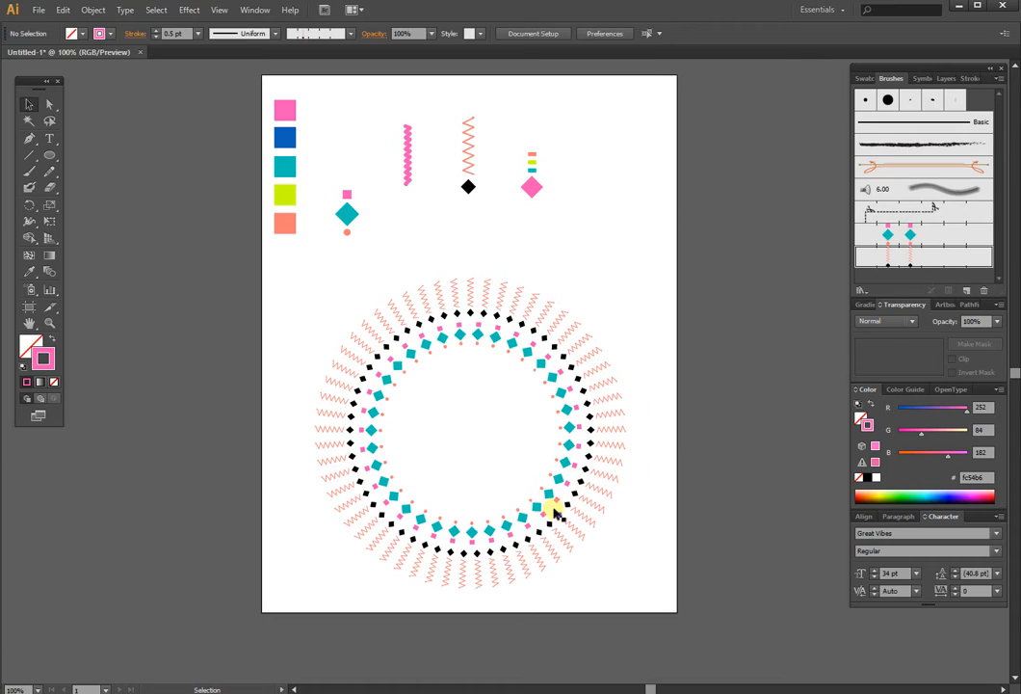
Copy the inner teal diamond ring and paste the duplicate in front at the same position
click(479, 337)
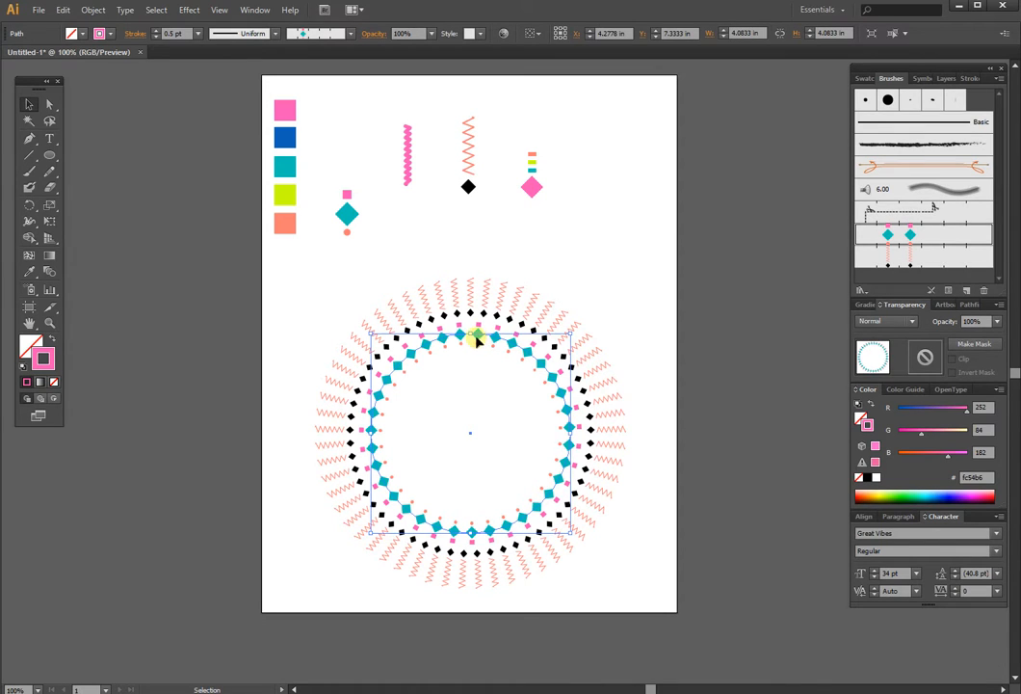
key(a)
key(ctrl+c)
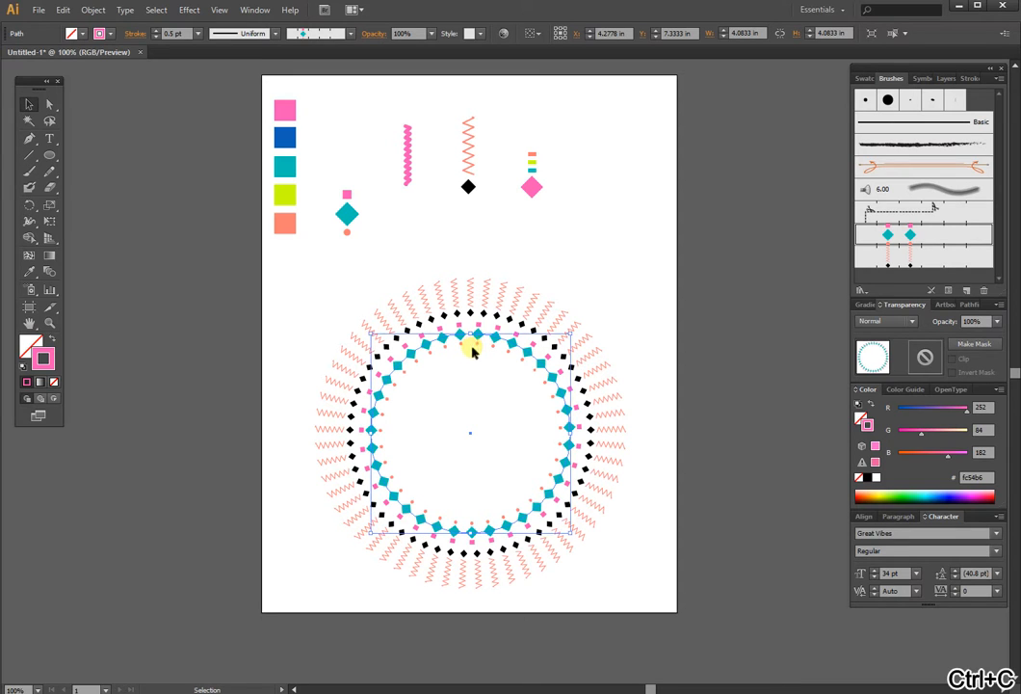
key(ctrl+f)
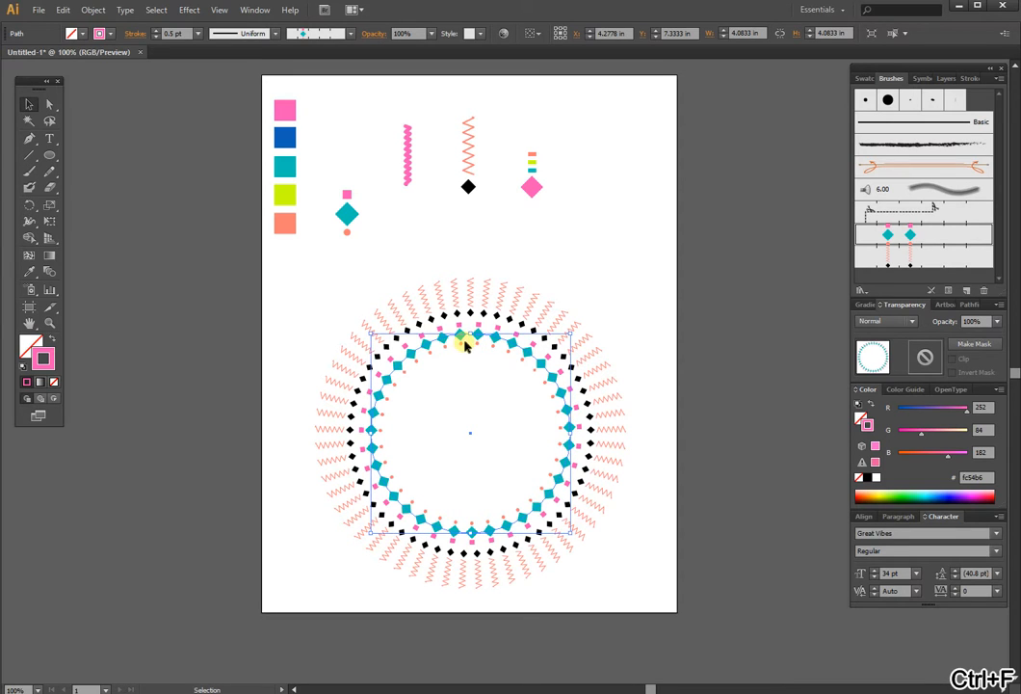
Scale the duplicated teal ring uniformly to 85% so it sits inside the original
right_click(466, 341)
mouse_move(559, 520)
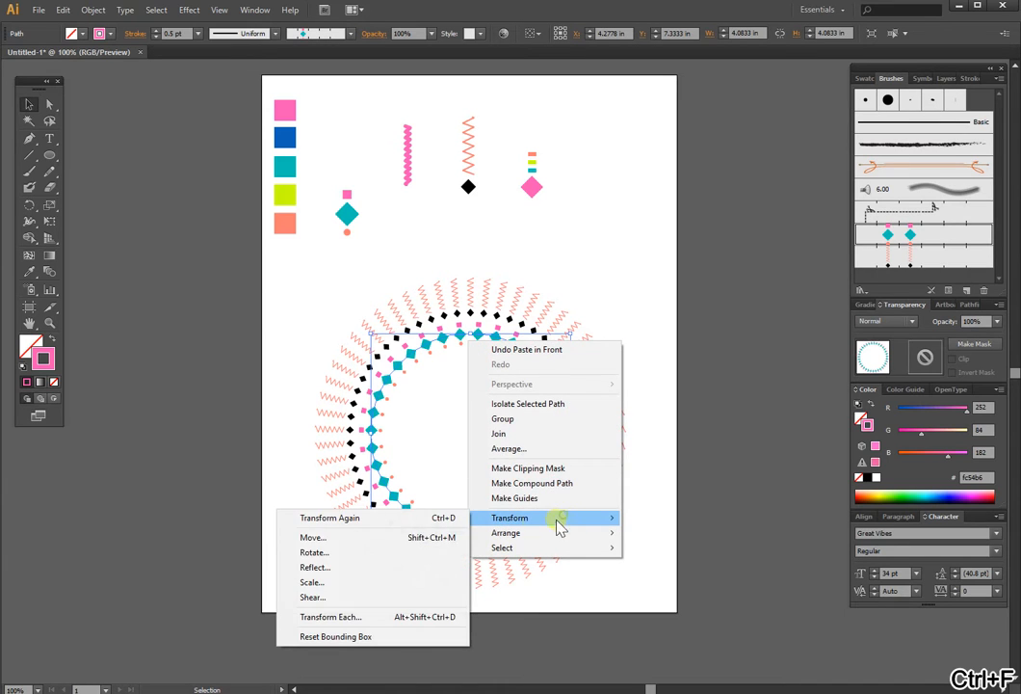
click(344, 582)
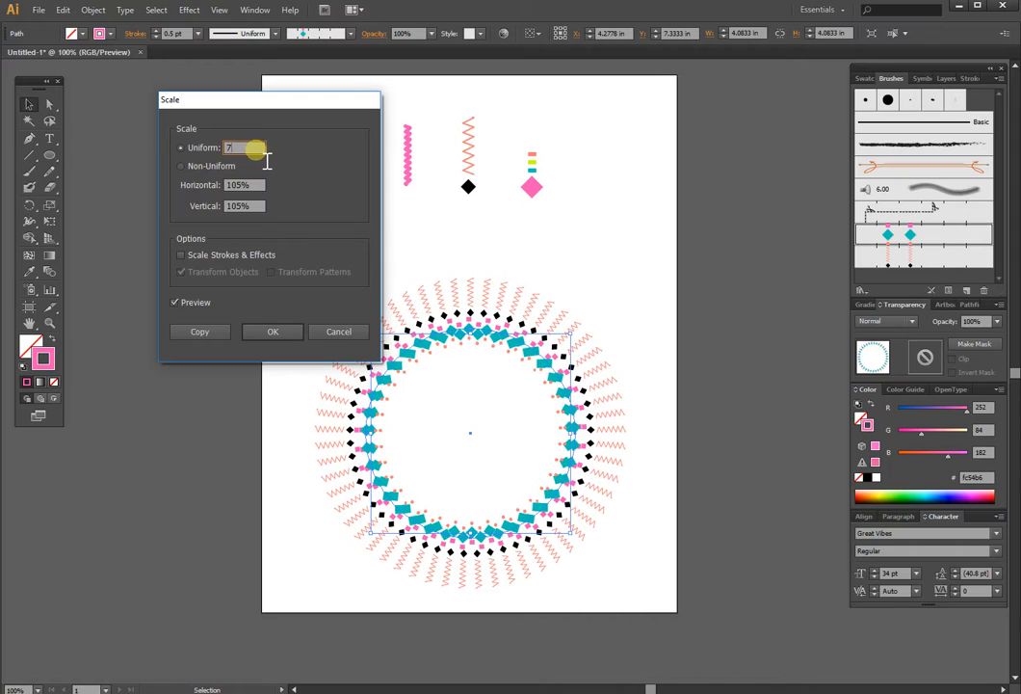
text(75)
key(Tab)
click(267, 333)
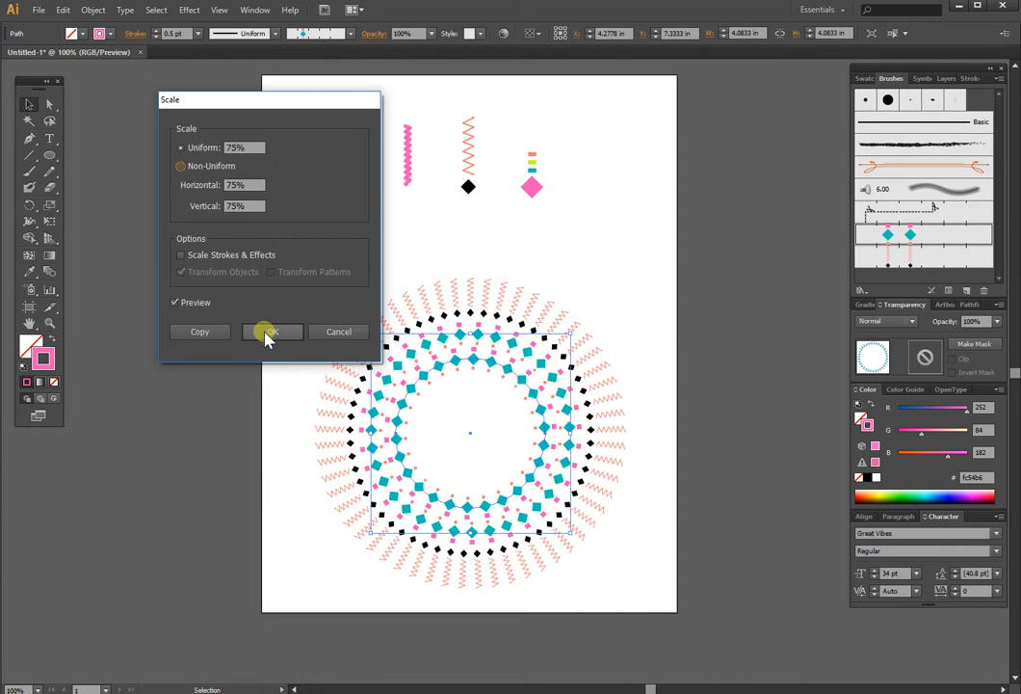
drag(250, 148, 214, 149)
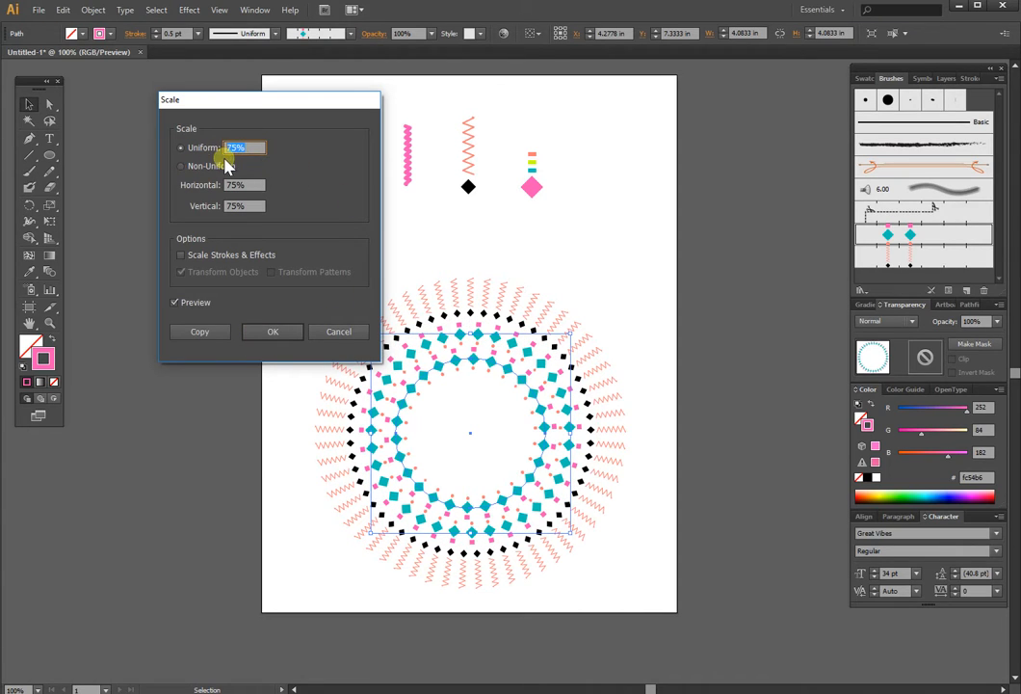
key(Return)
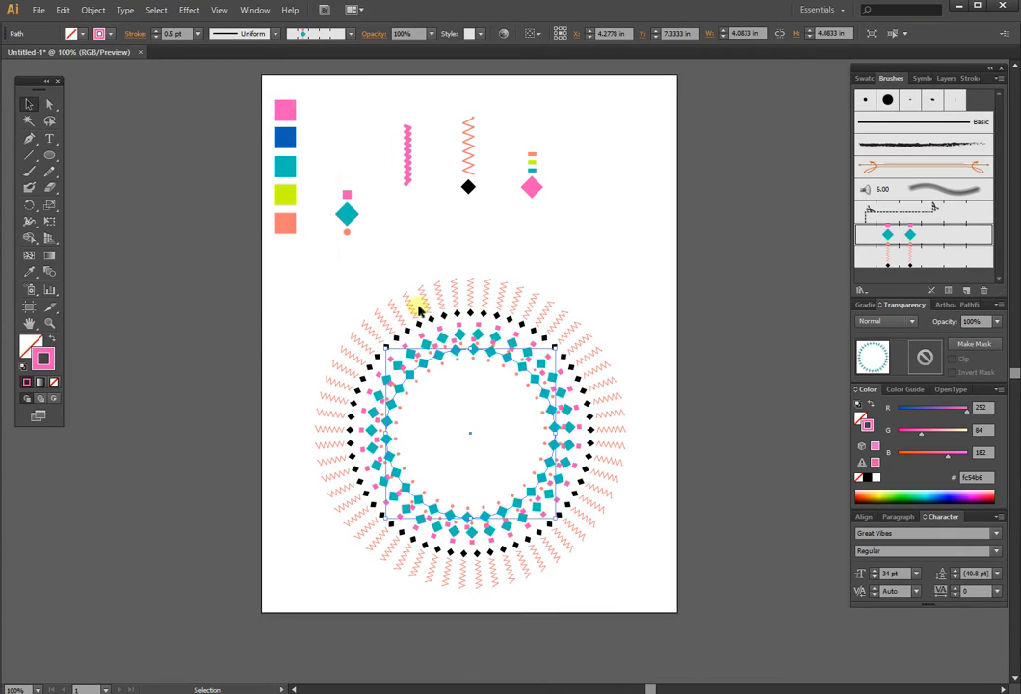
Give the innermost circle the 5 pt. Round brush with a 0.5 pt stroke weight
click(865, 99)
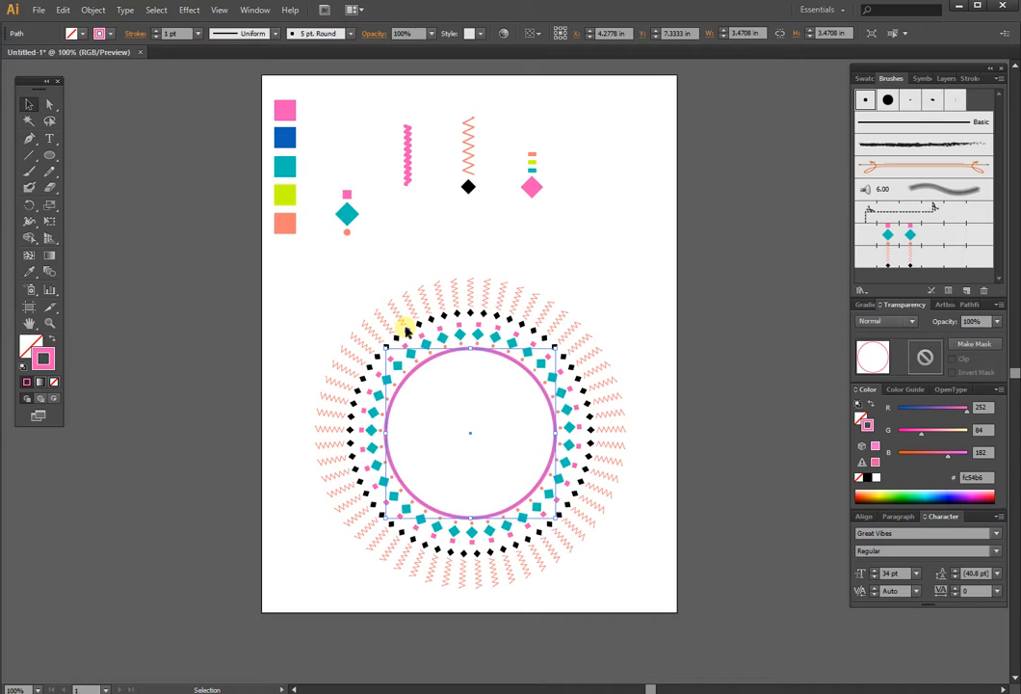
click(196, 34)
click(218, 62)
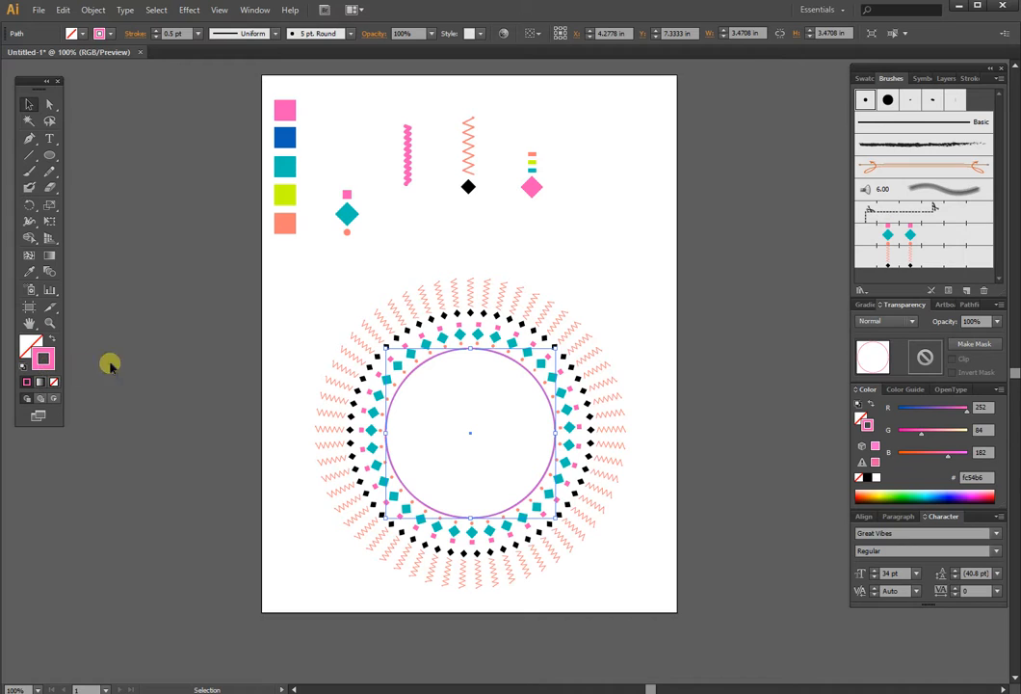
Sample the lime green swatch for the innermost circle, swap it from fill to stroke, and set the stroke weight to 0.5 pt
key(i)
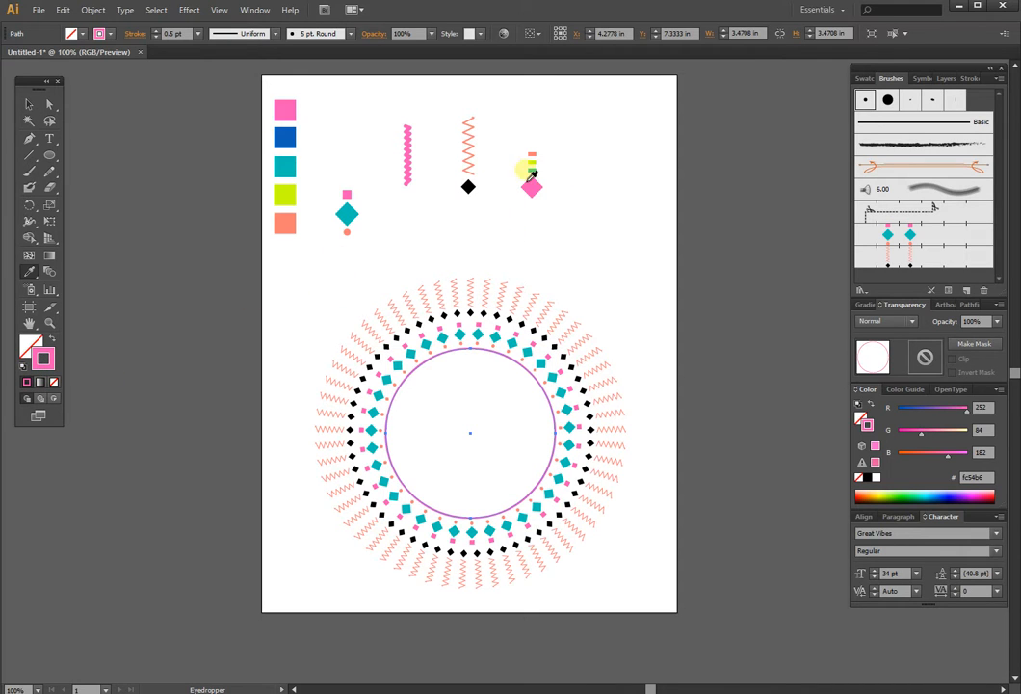
click(288, 202)
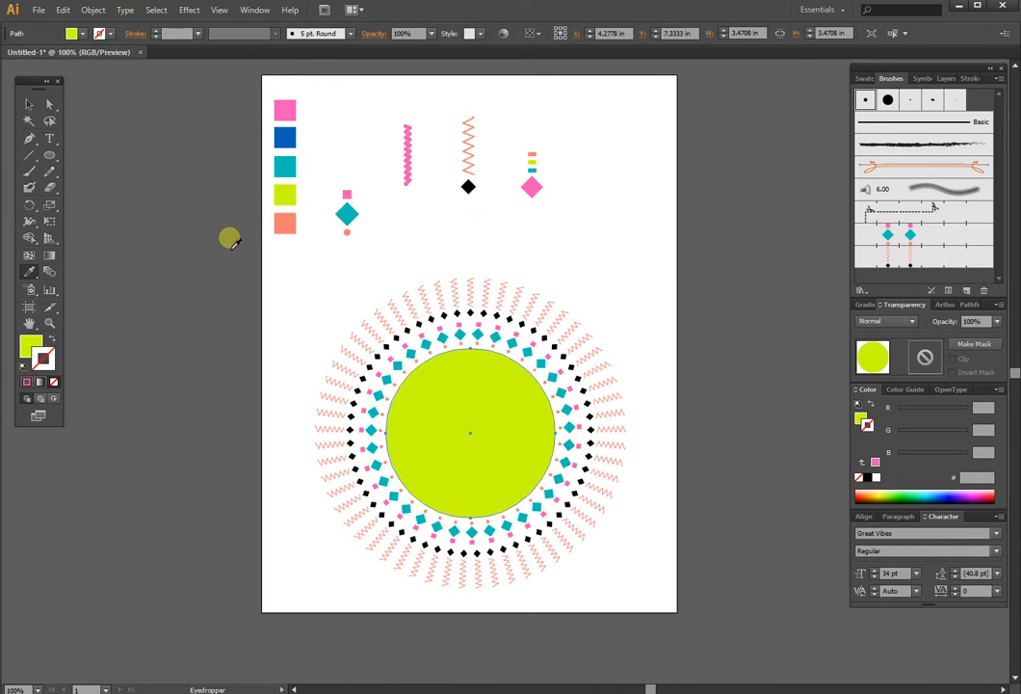
click(54, 340)
click(198, 33)
click(231, 64)
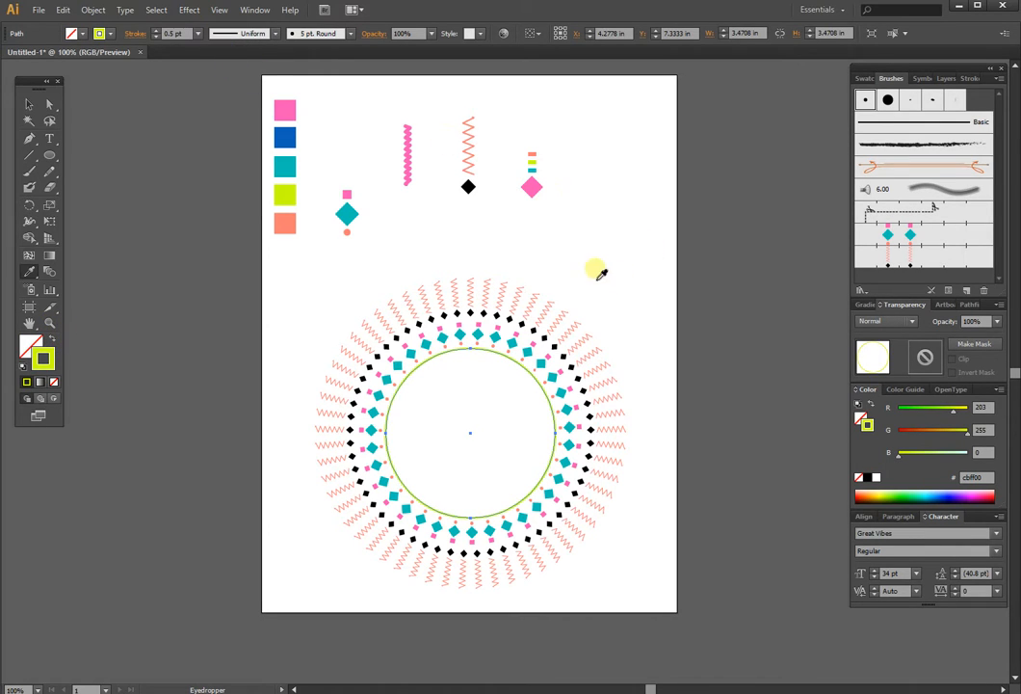
key(v)
click(633, 253)
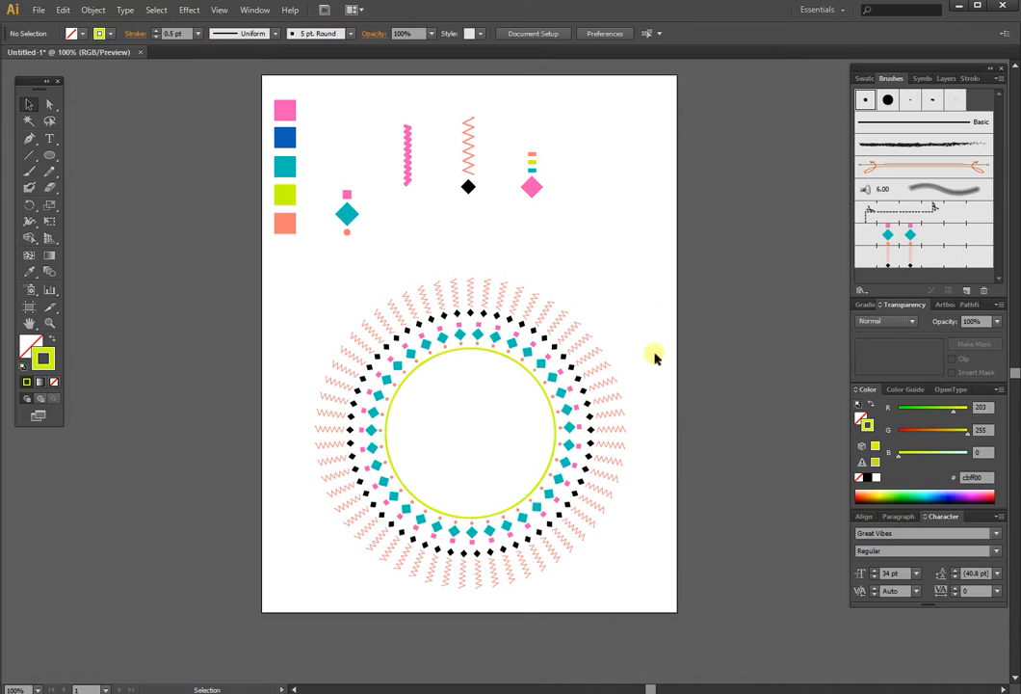
Scale the lime green circle uniformly to 90% and deselect it
click(497, 358)
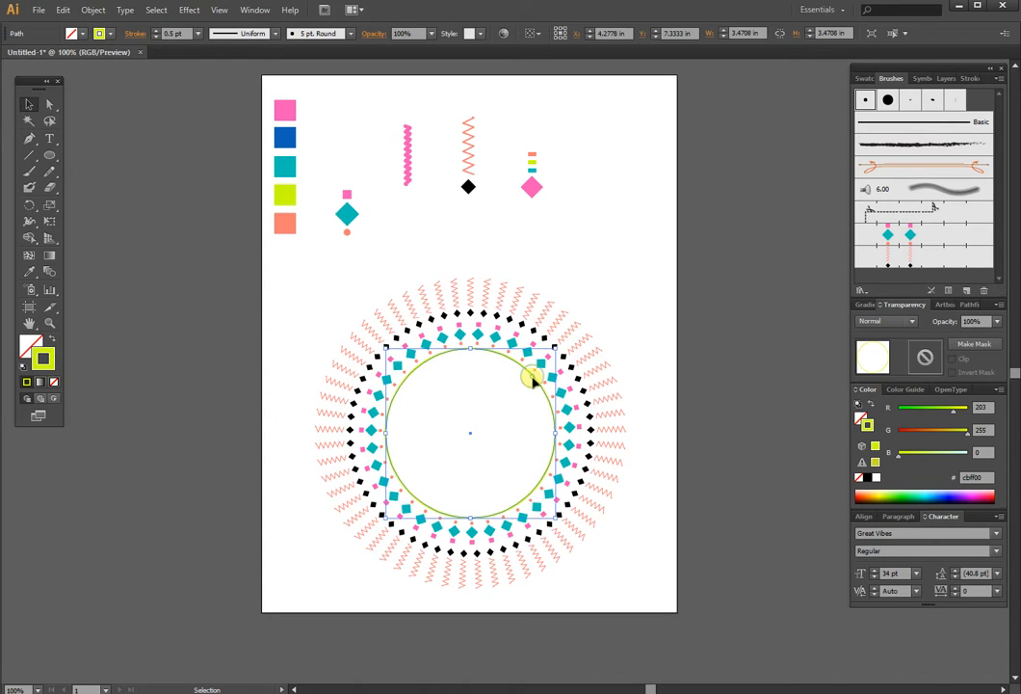
right_click(537, 383)
mouse_move(649, 549)
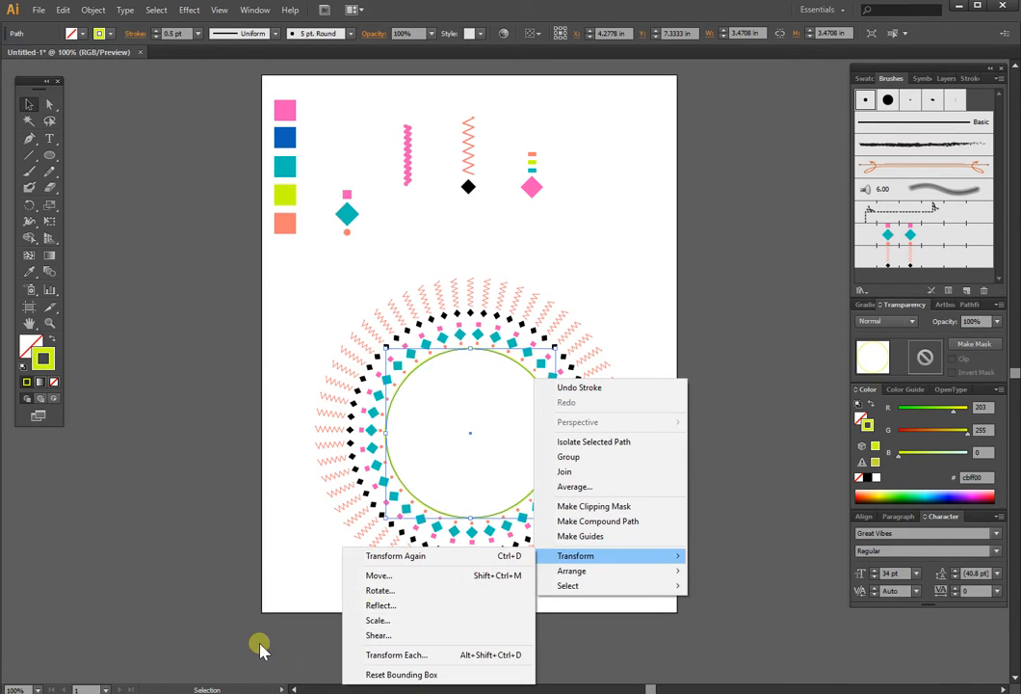
click(377, 621)
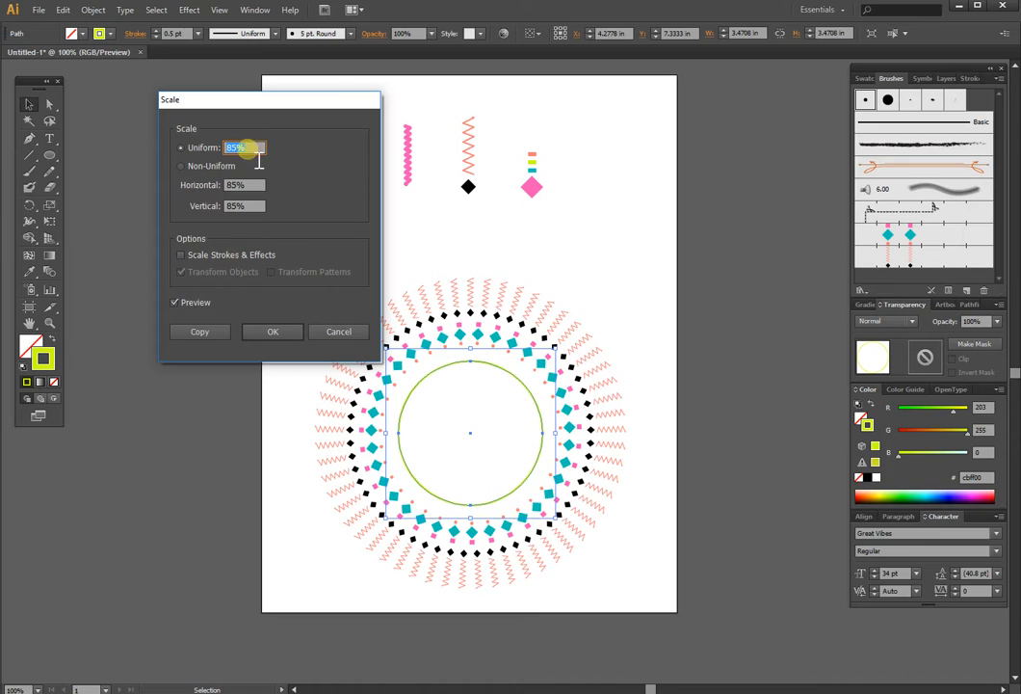
text(90)
key(Return)
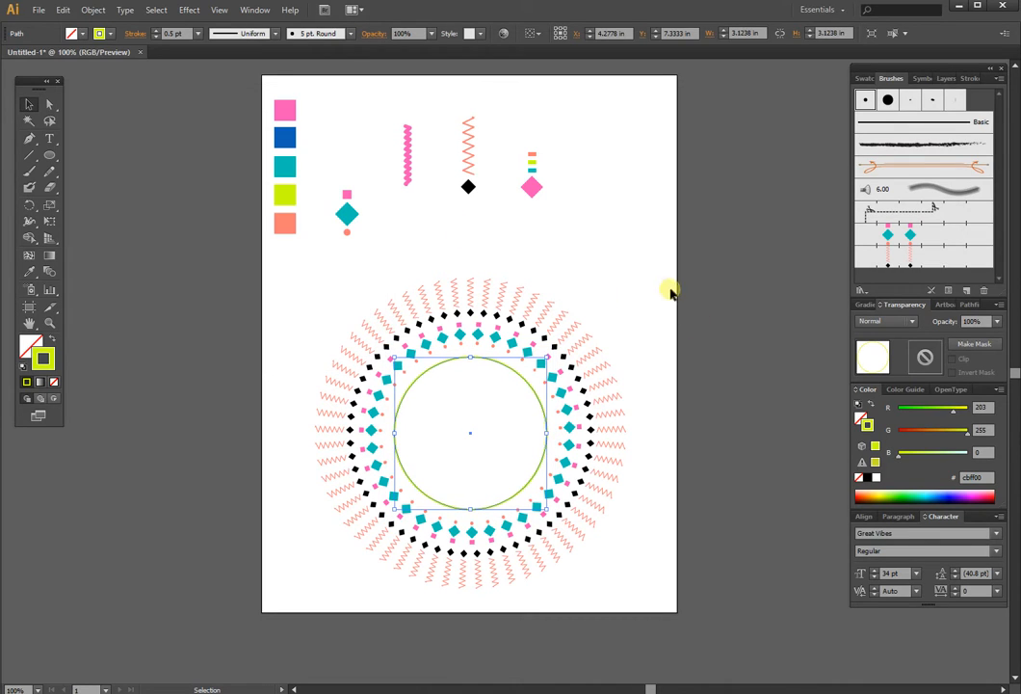
click(667, 285)
click(544, 446)
click(561, 197)
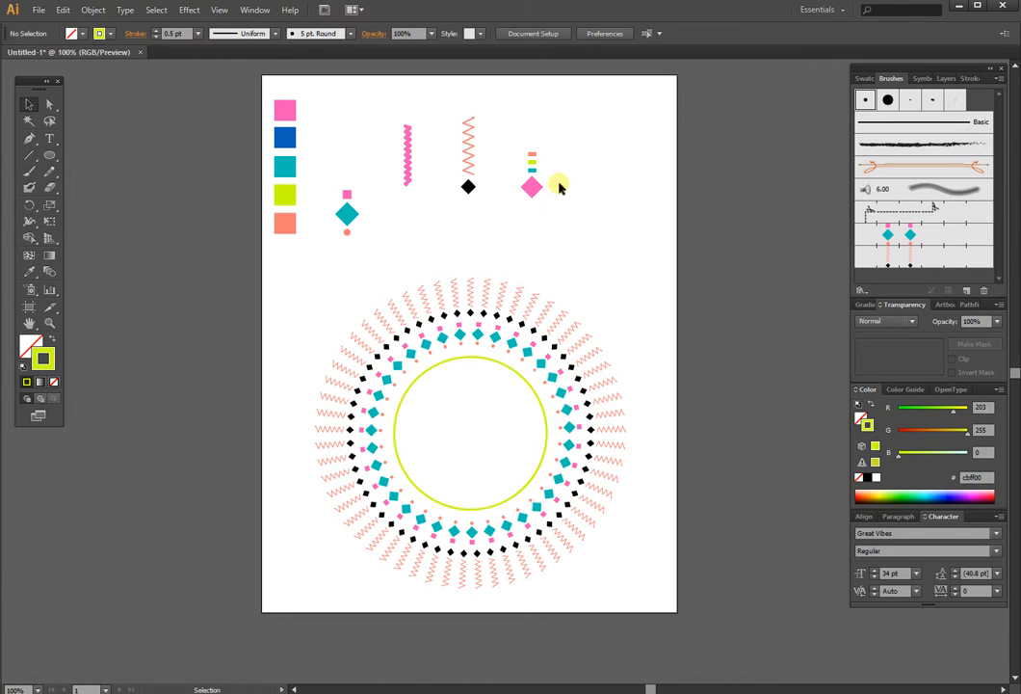
Recolour the pink diamond beneath the three small bars with the blue swatch and shrink it slightly
click(533, 191)
key(i)
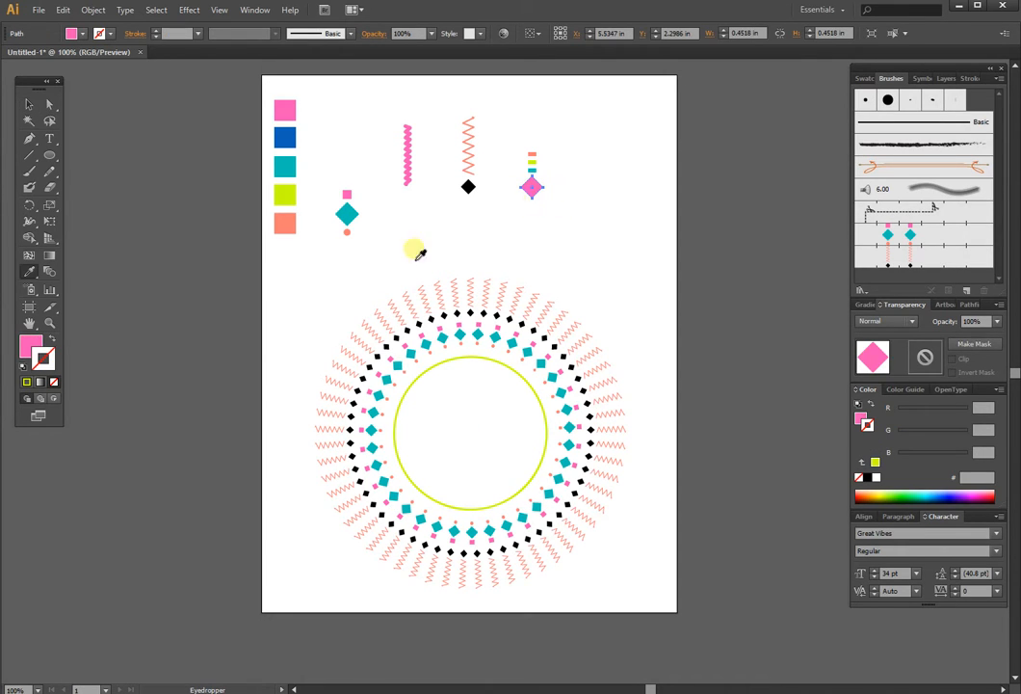
click(288, 140)
key(v)
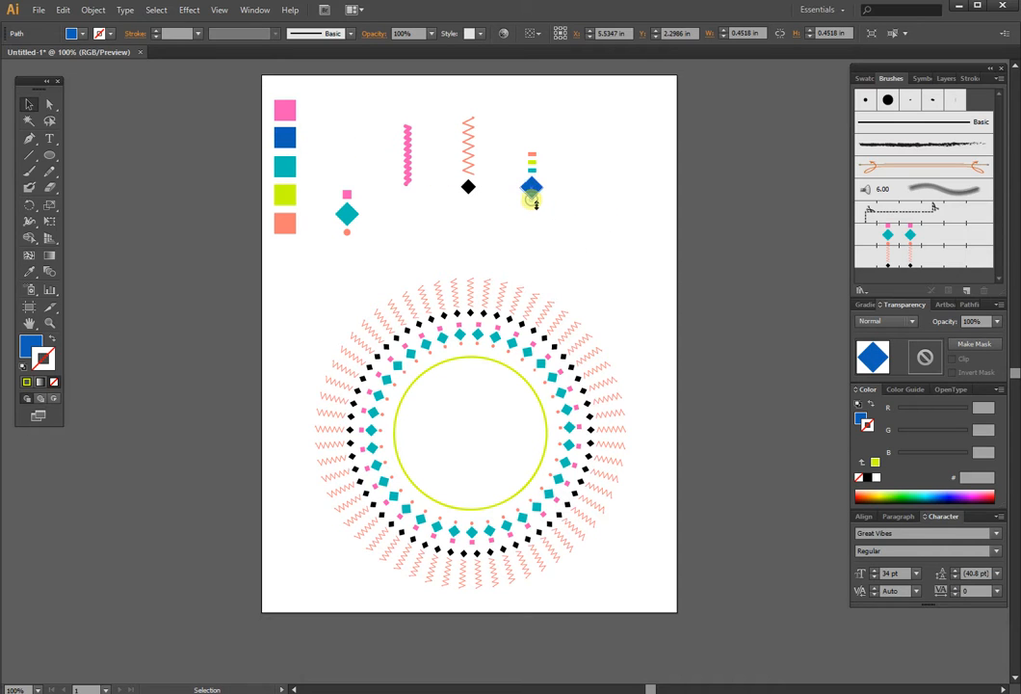
click(592, 180)
Centre the blue diamond and its three bars horizontally and turn them into a pattern brush with 120% spacing
drag(557, 137, 529, 201)
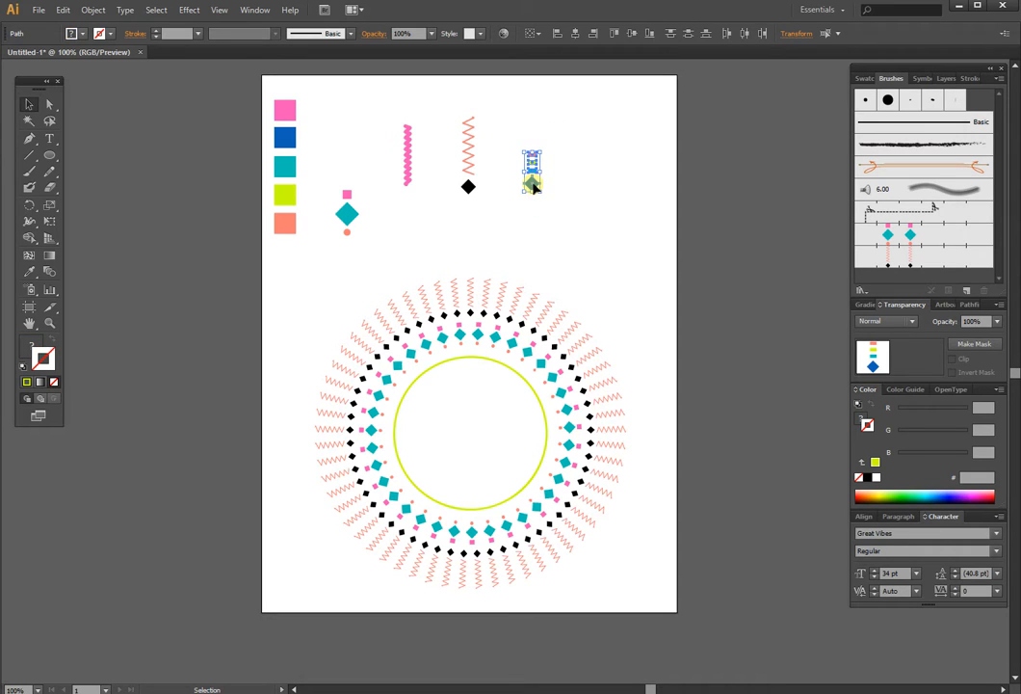
click(576, 35)
drag(544, 190, 905, 270)
click(455, 322)
click(516, 346)
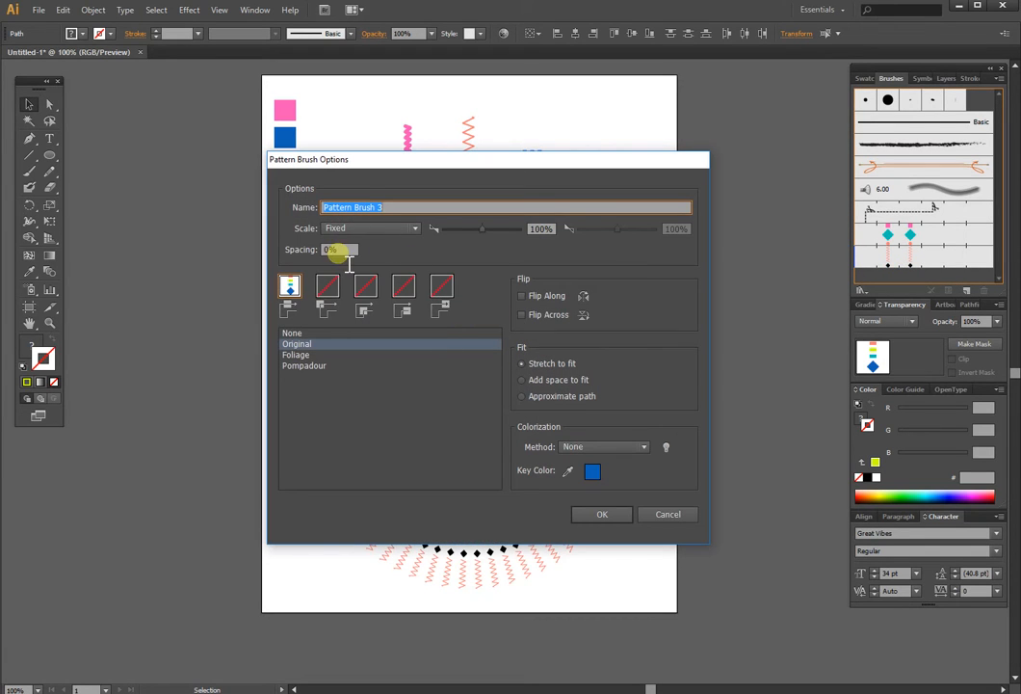
drag(339, 251, 324, 251)
text(12)
key(Return)
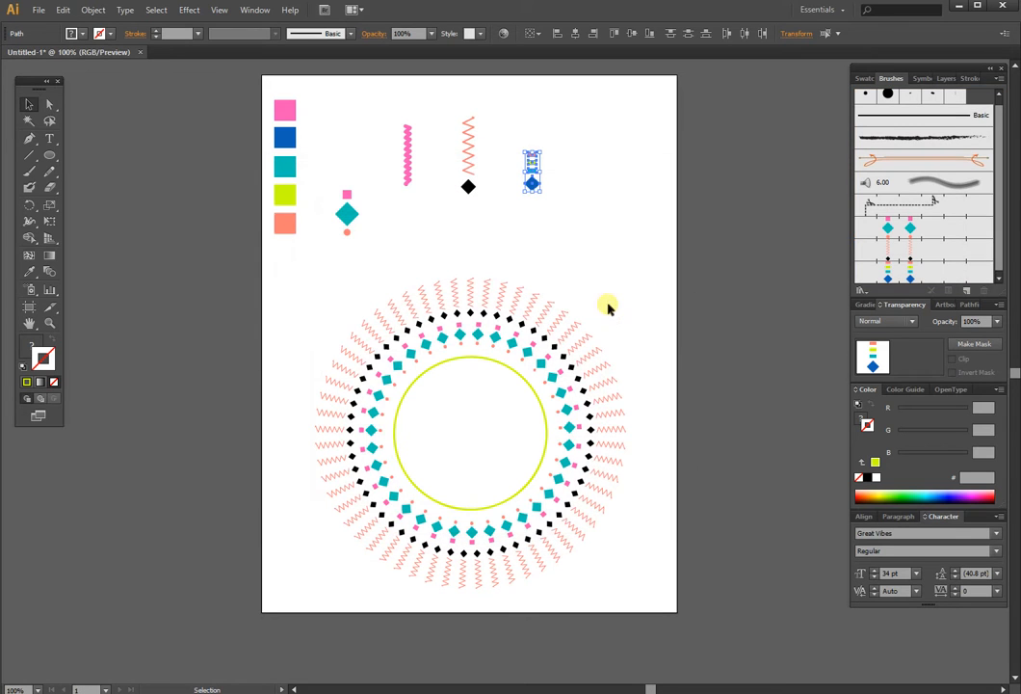
Apply the new blue diamond pattern brush to the selected motif and accept its brush options with 120% spacing
click(945, 273)
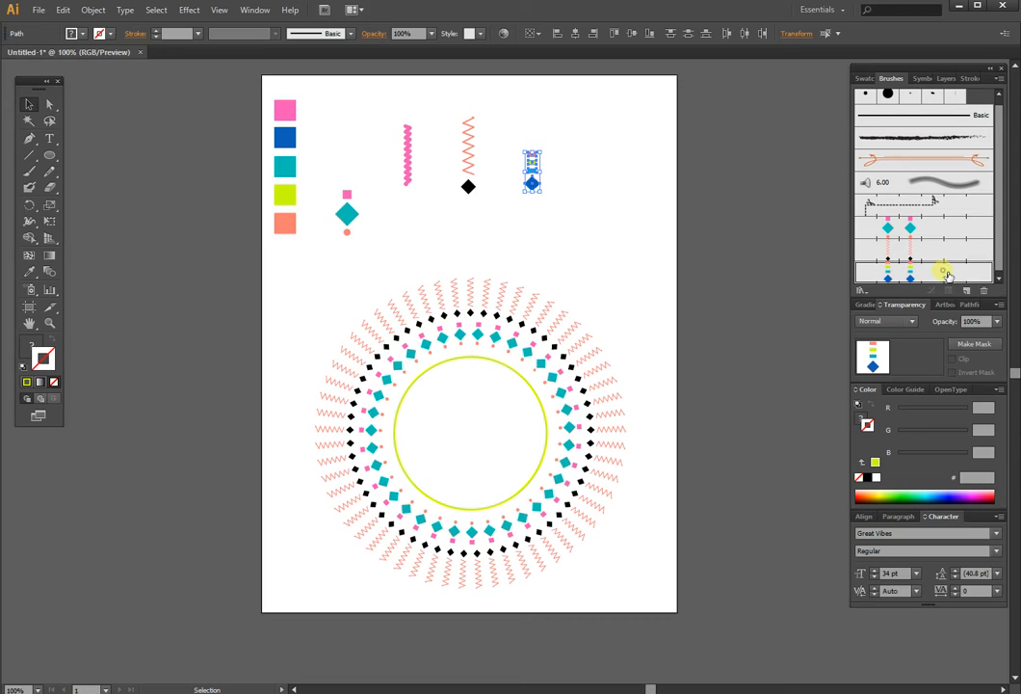
double_click(945, 273)
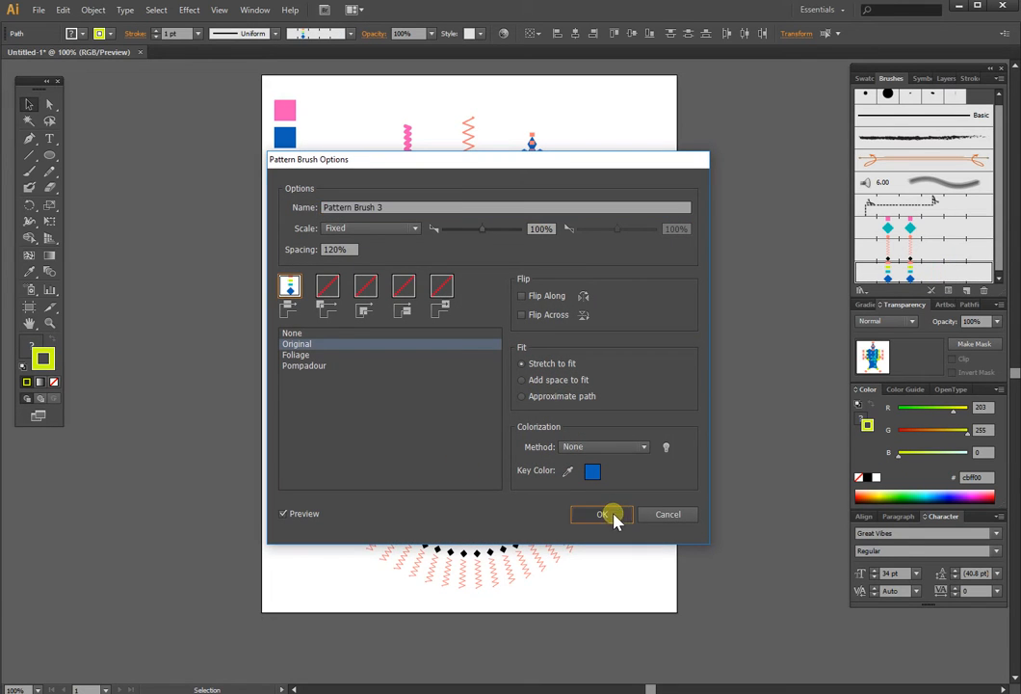
click(607, 516)
Duplicate the lime green circle in place and scale the copy uniformly to 75%
click(545, 416)
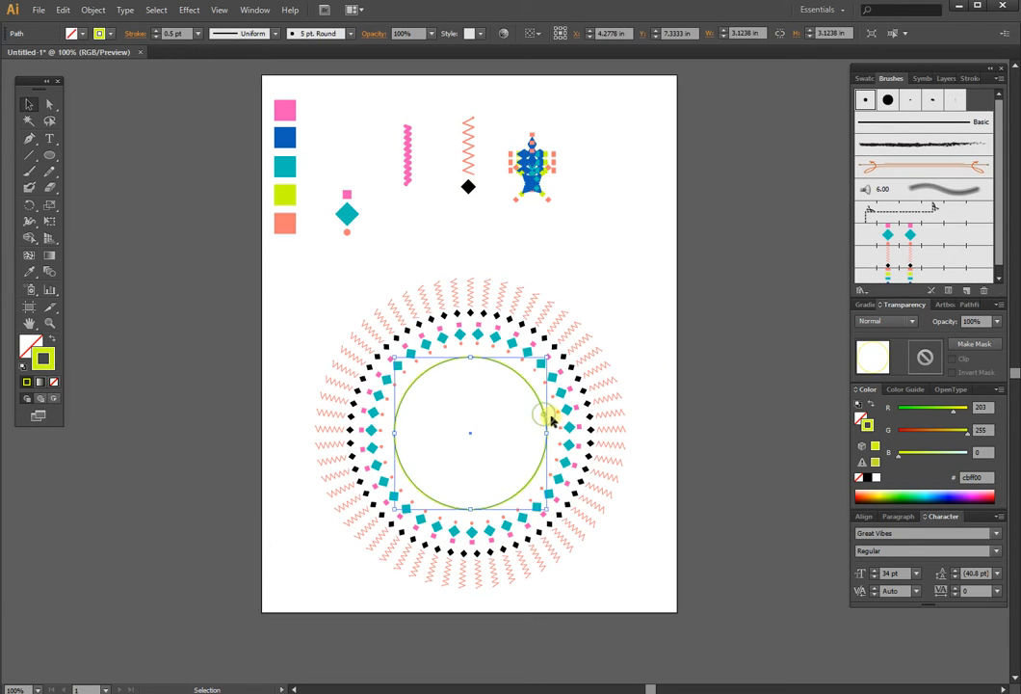
key(ctrl+c)
key(ctrl+f)
right_click(521, 430)
mouse_move(655, 620)
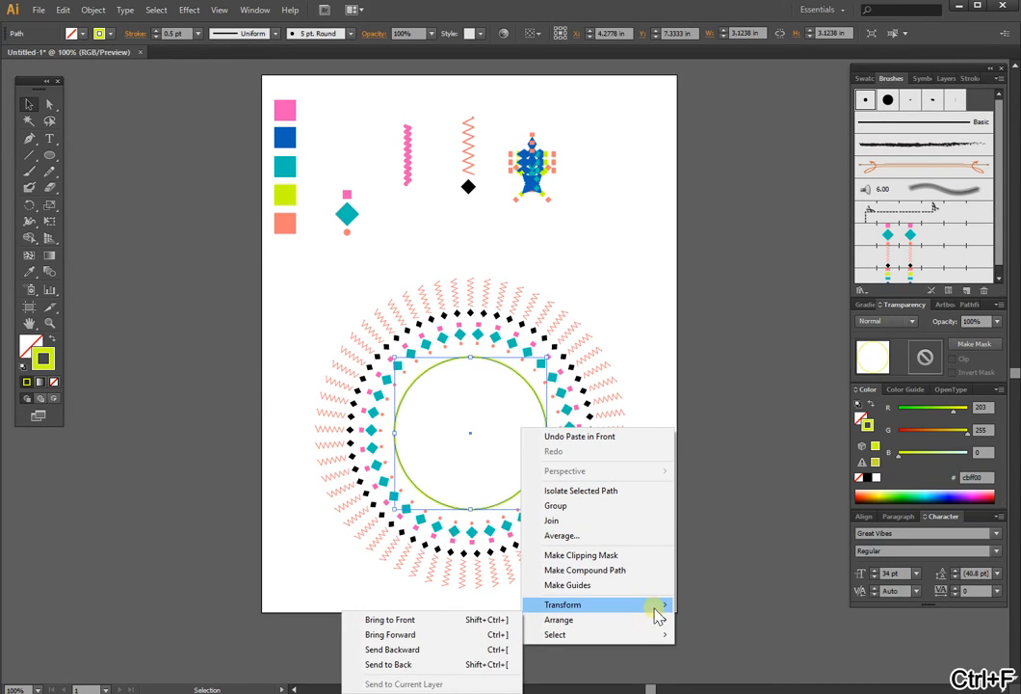
click(400, 557)
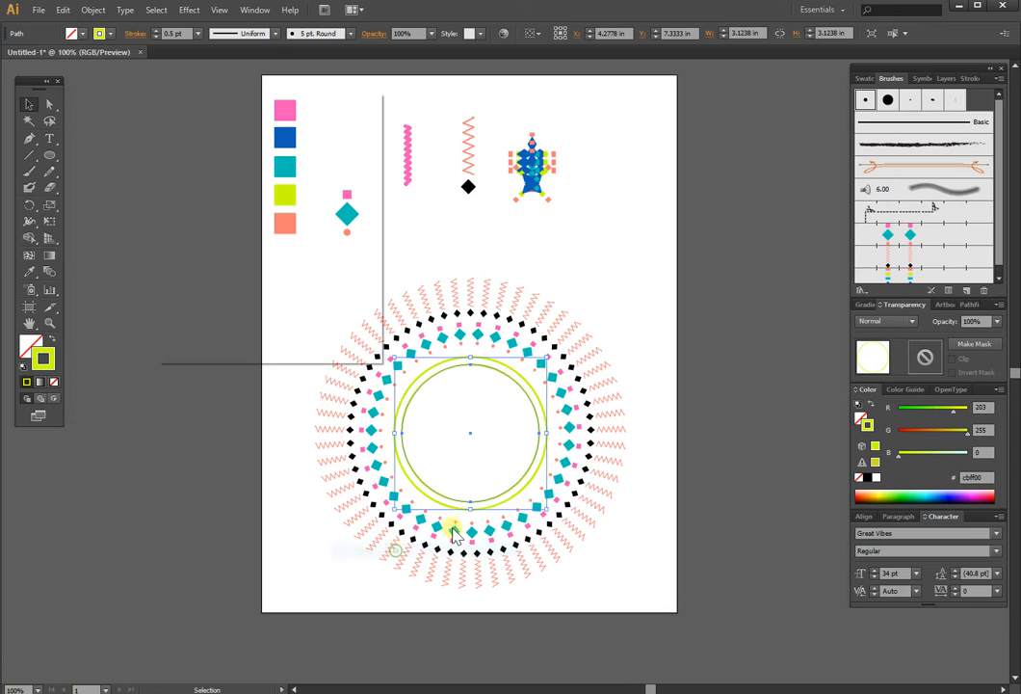
text(75)
key(Return)
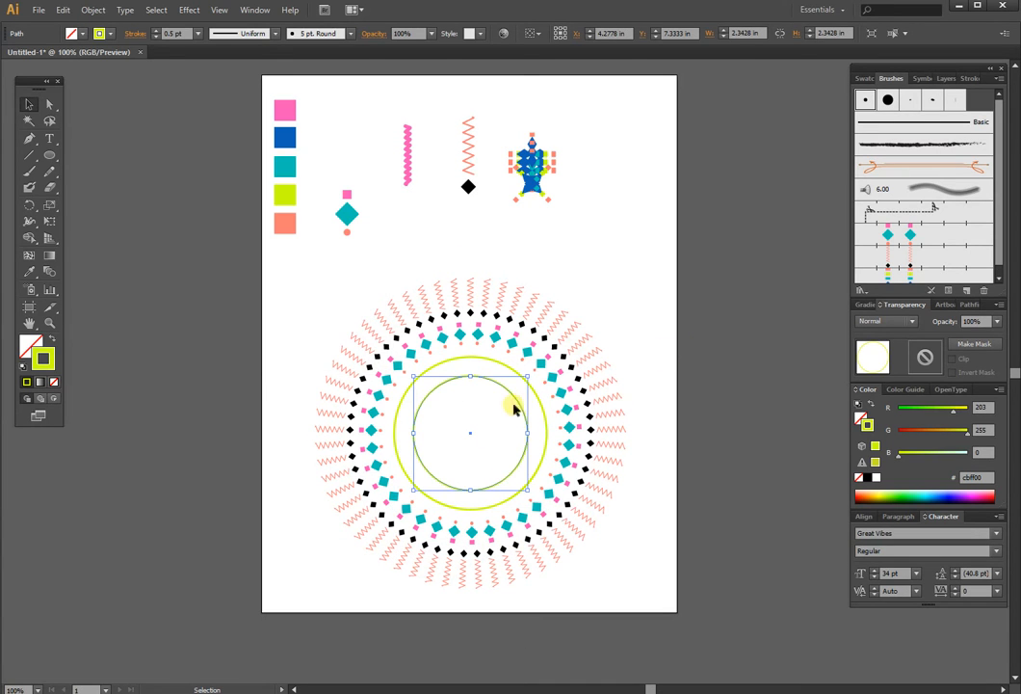
Apply the blue diamond pattern brush to the smaller circle and deselect it
click(918, 274)
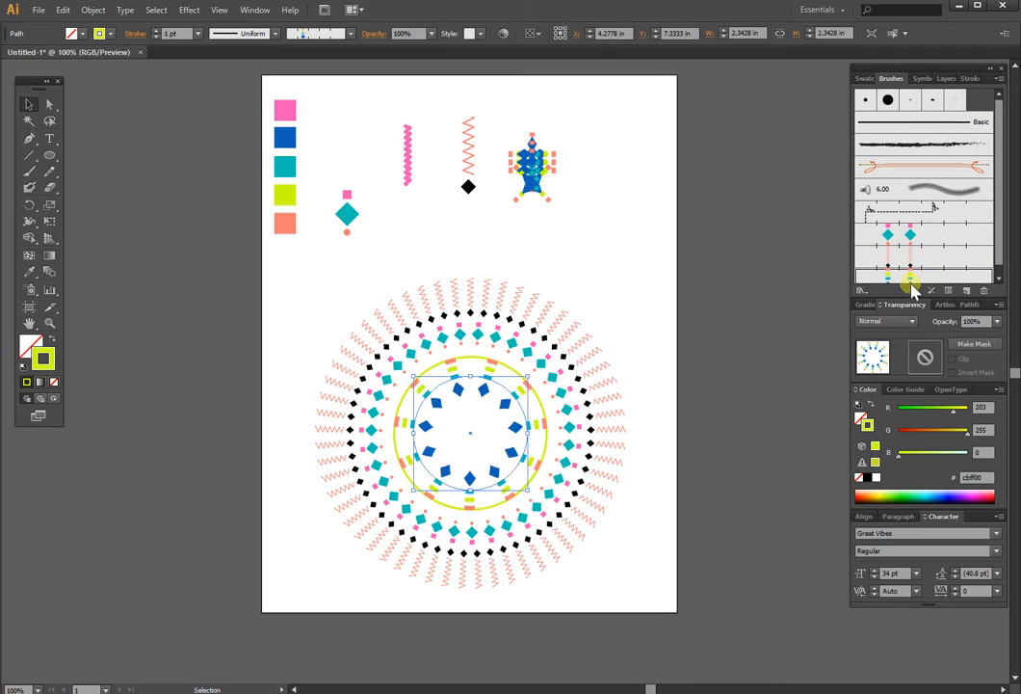
click(640, 302)
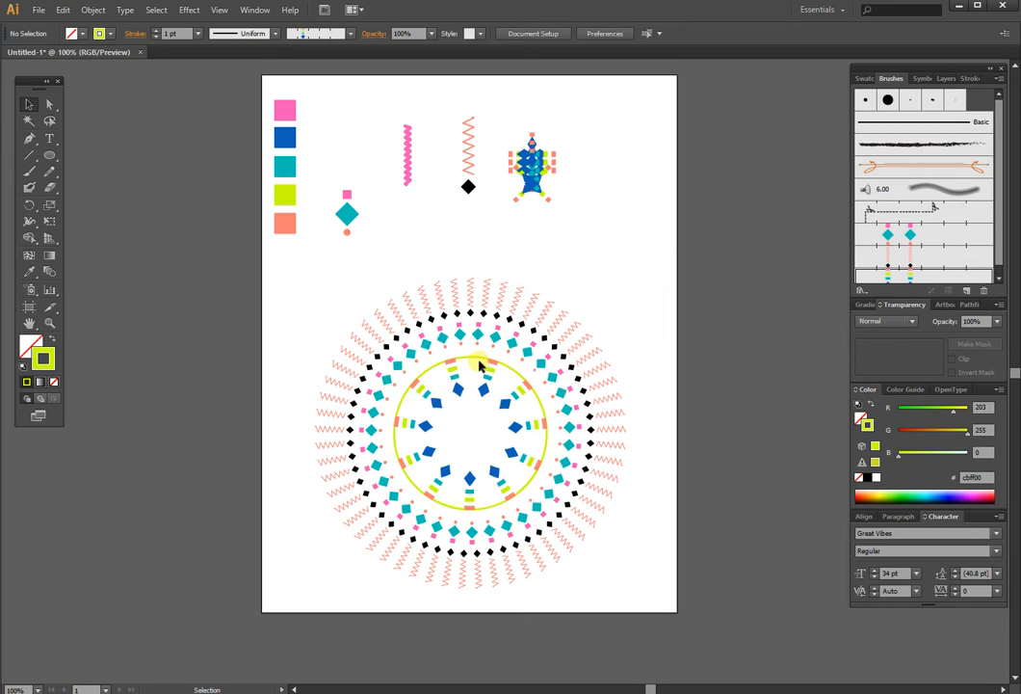
click(538, 179)
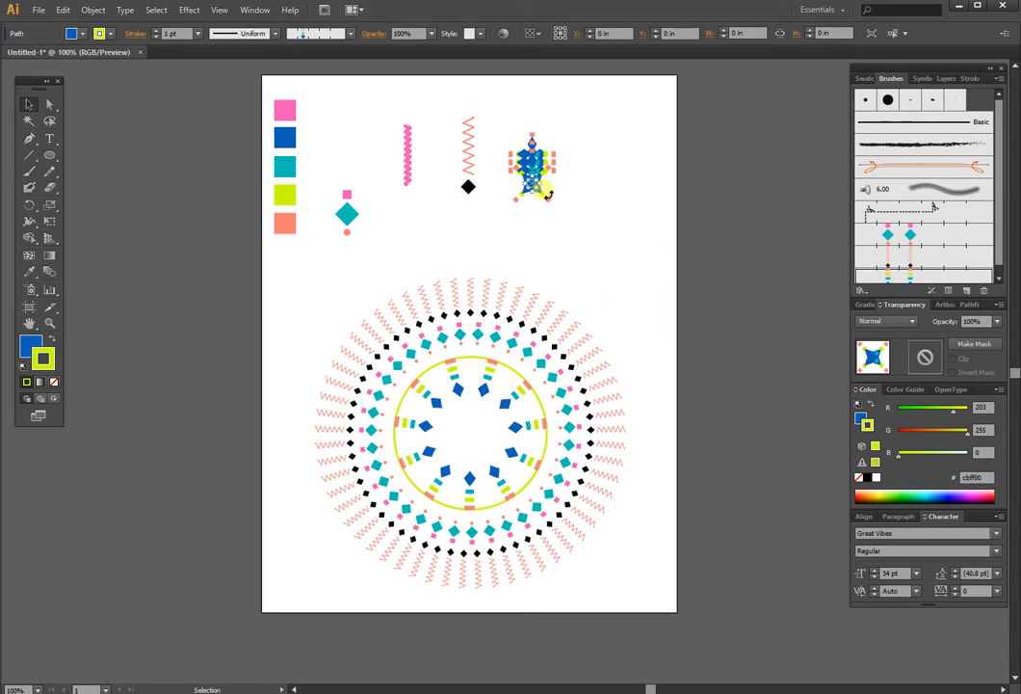
click(608, 183)
drag(511, 121, 599, 221)
click(686, 249)
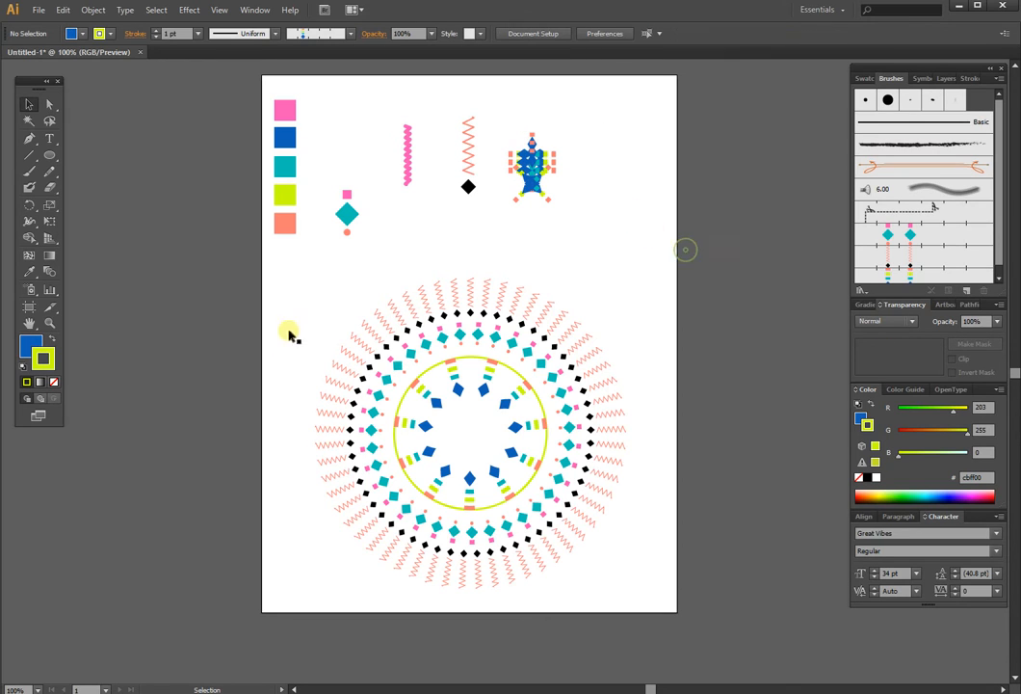